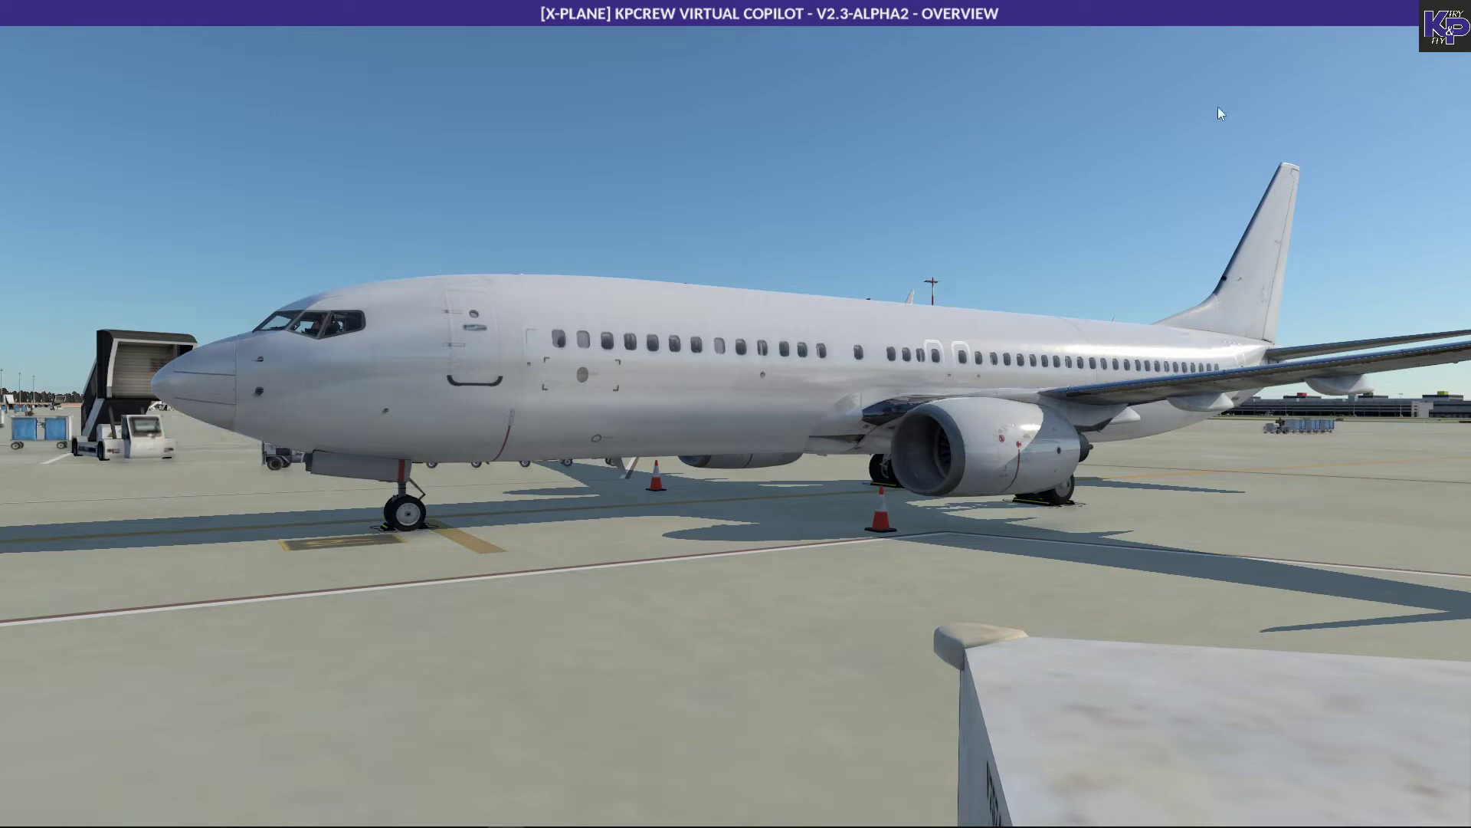
# Step: Review the crew-command key bindings and joystick settings, then close the settings
pyautogui.click(1379, 31)
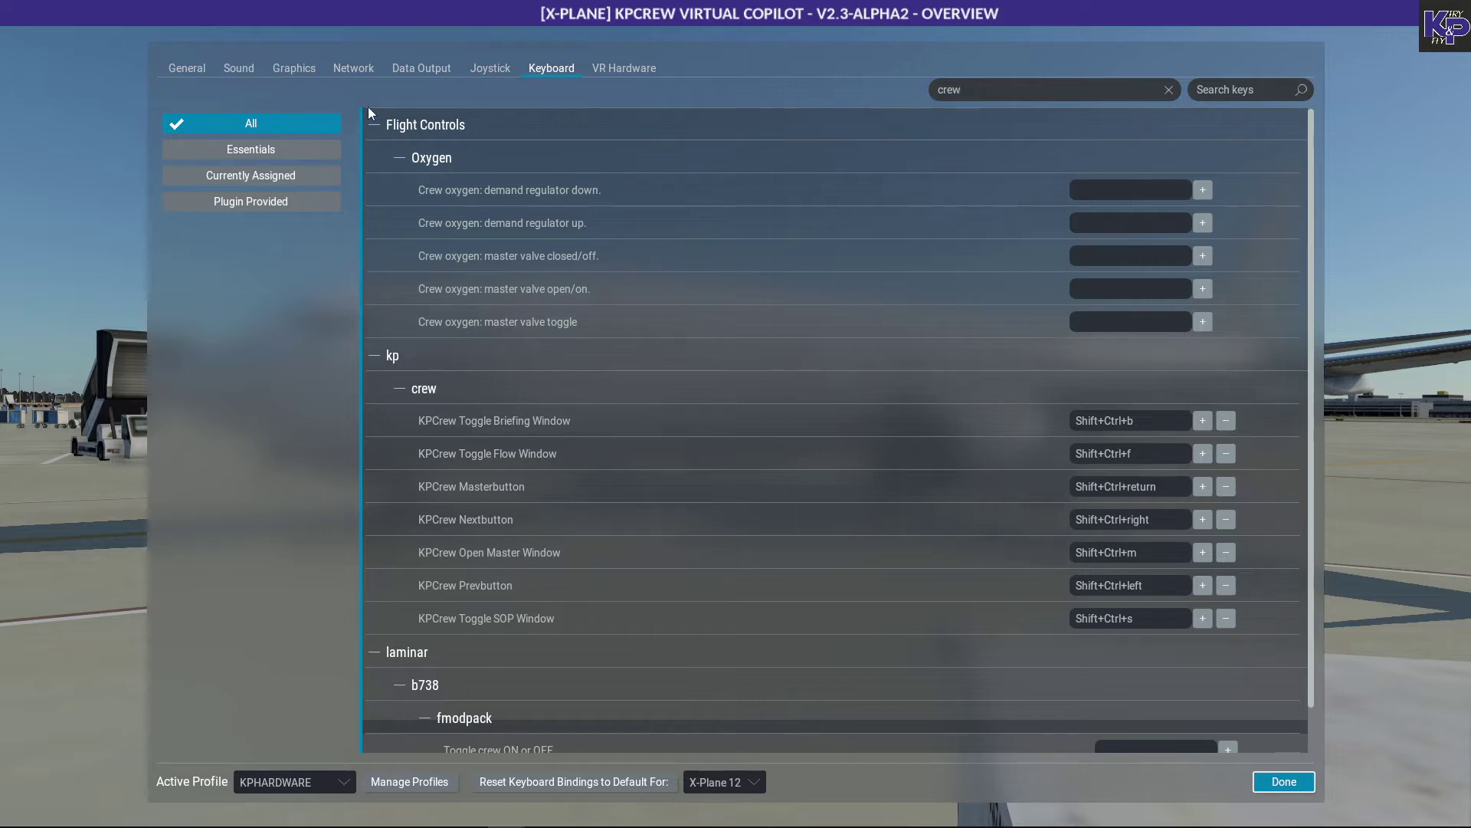
pyautogui.click(486, 71)
pyautogui.click(540, 71)
pyautogui.click(1288, 780)
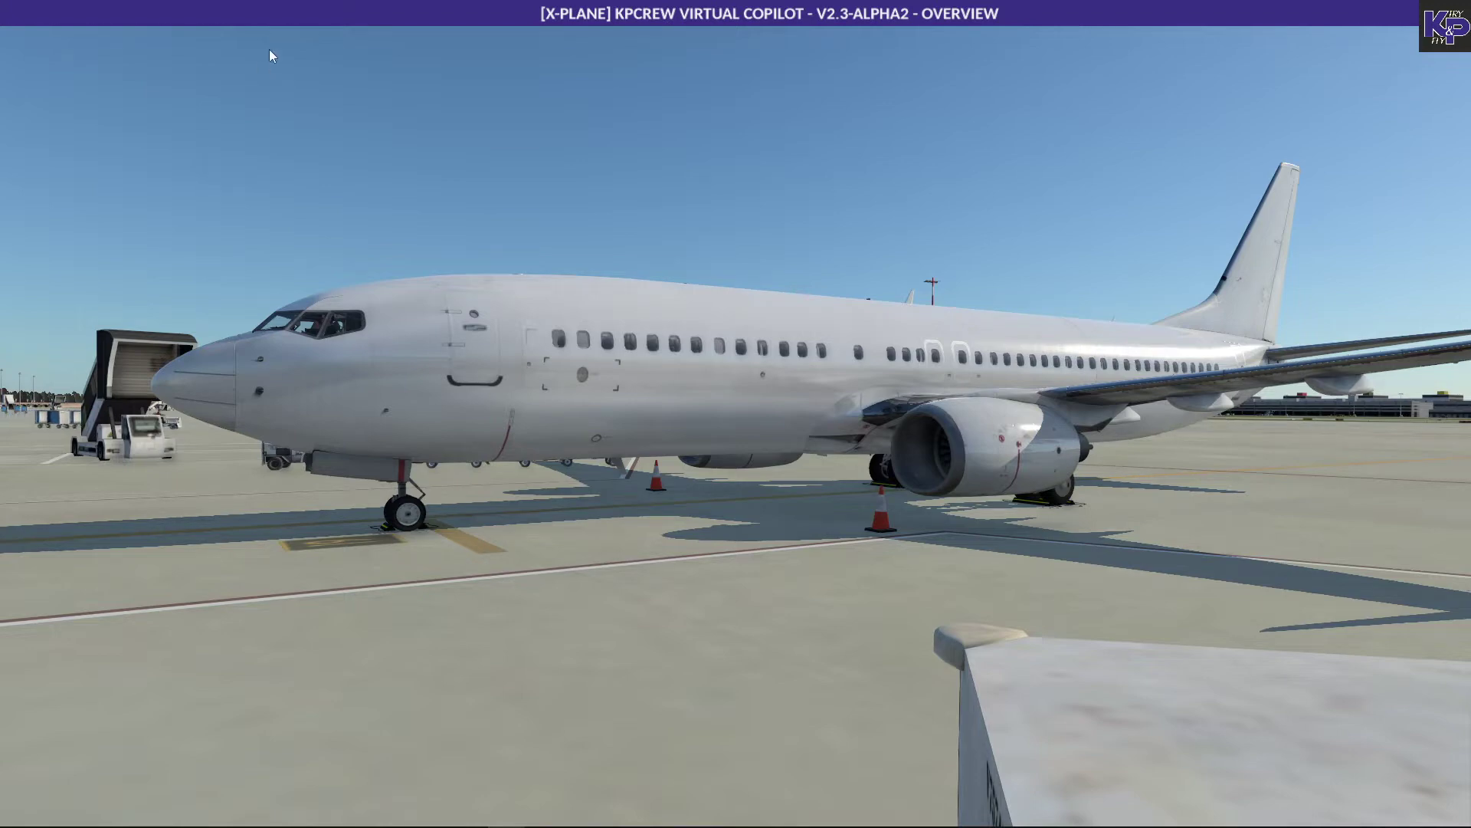
# Step: Show the KPCrew bar via FlyWithLua Macros, toggle its collapse button, and bring up the SOP list
pyautogui.moveTo(259, 29)
pyautogui.click(212, 29)
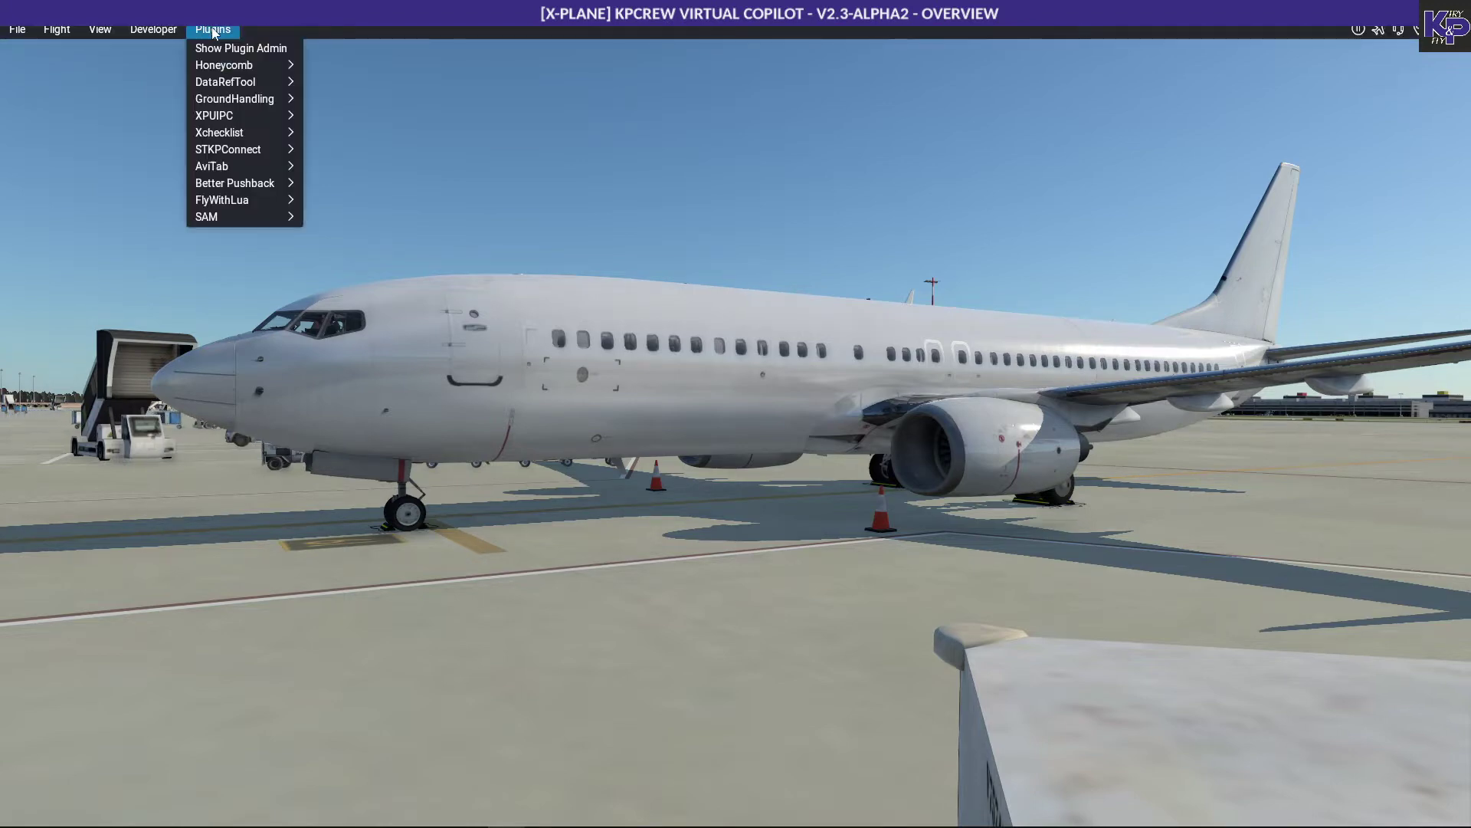
pyautogui.moveTo(232, 201)
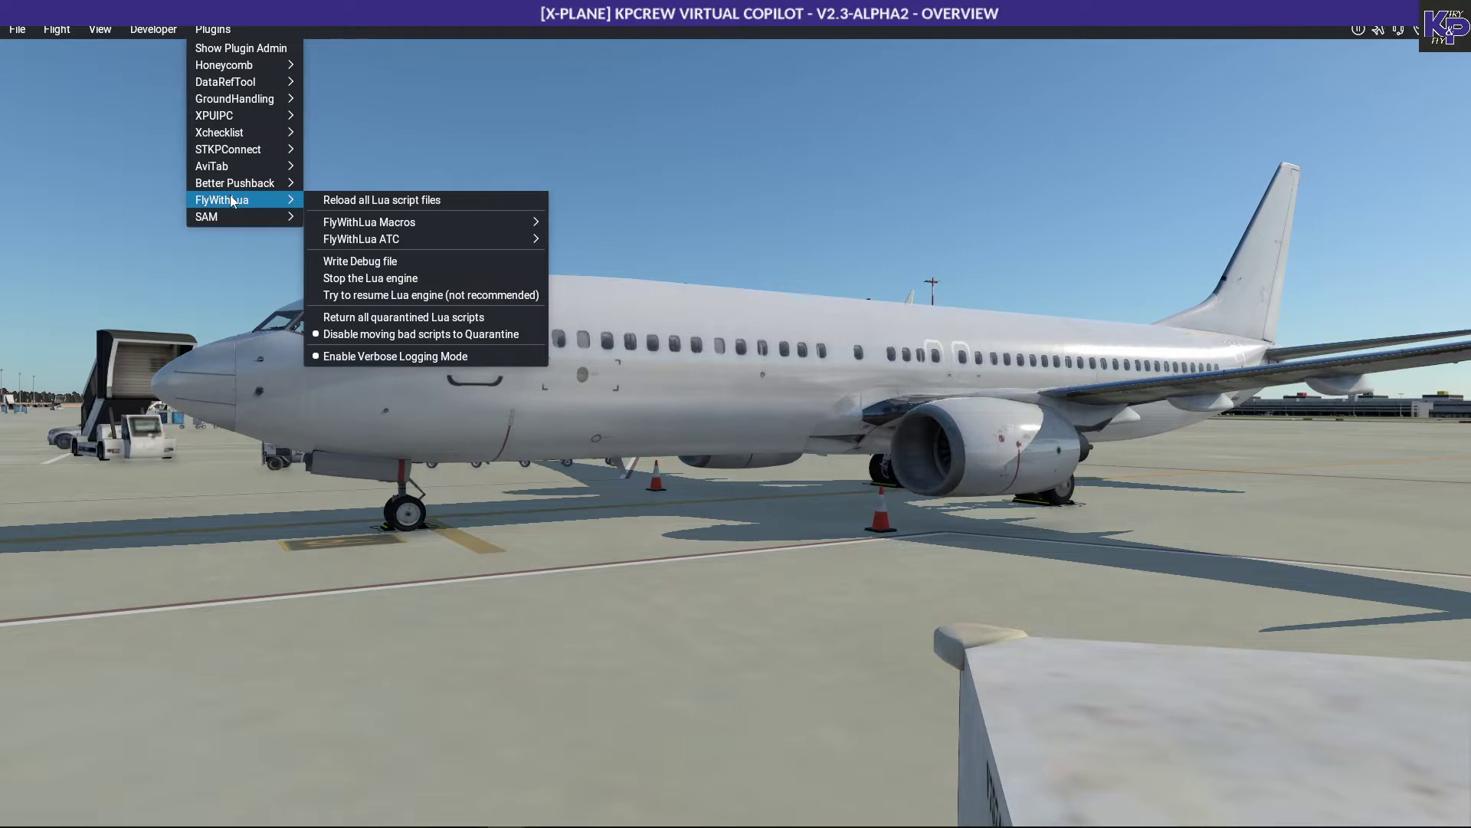
pyautogui.moveTo(367, 228)
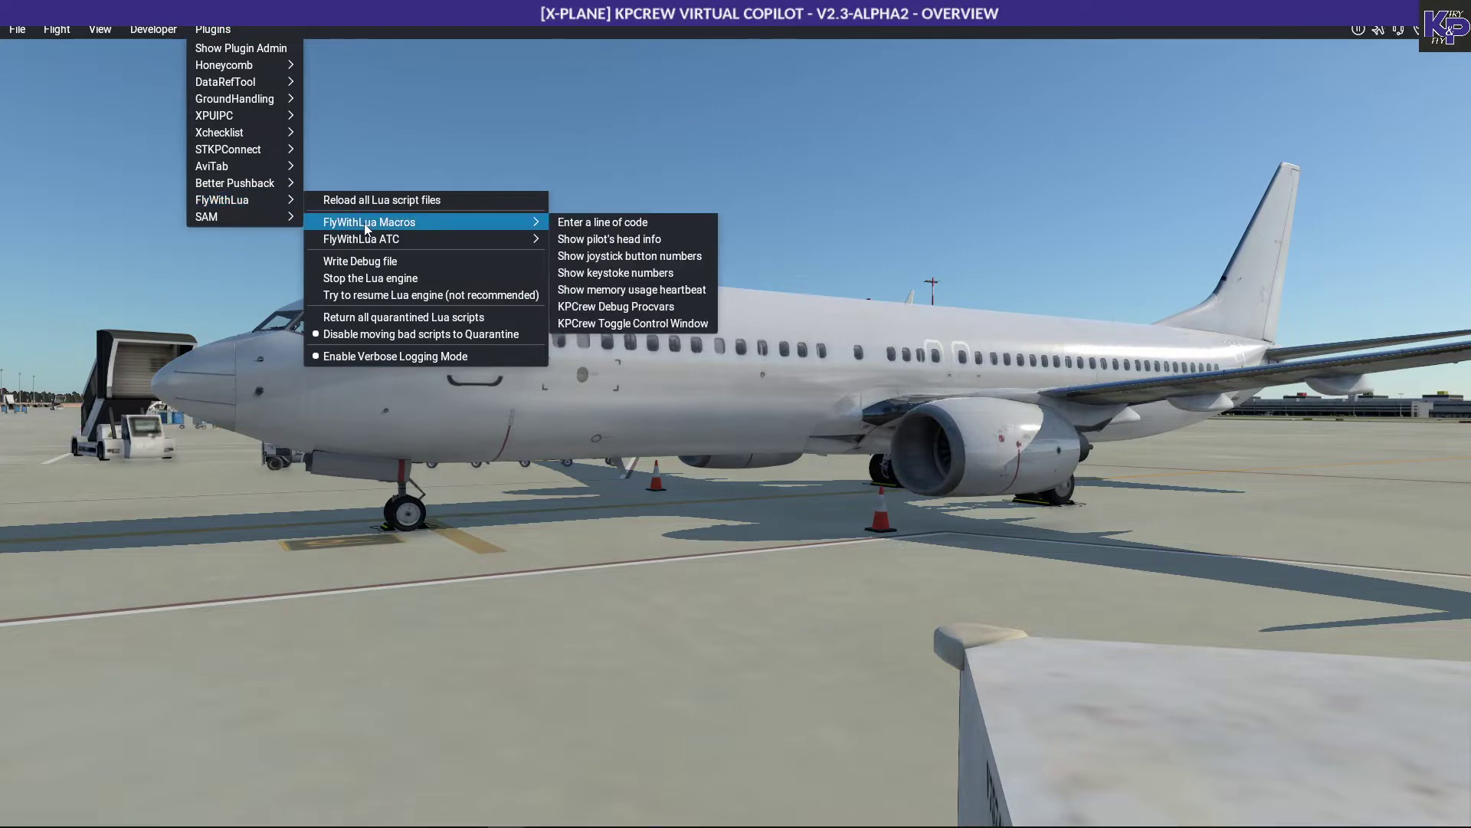
pyautogui.click(598, 325)
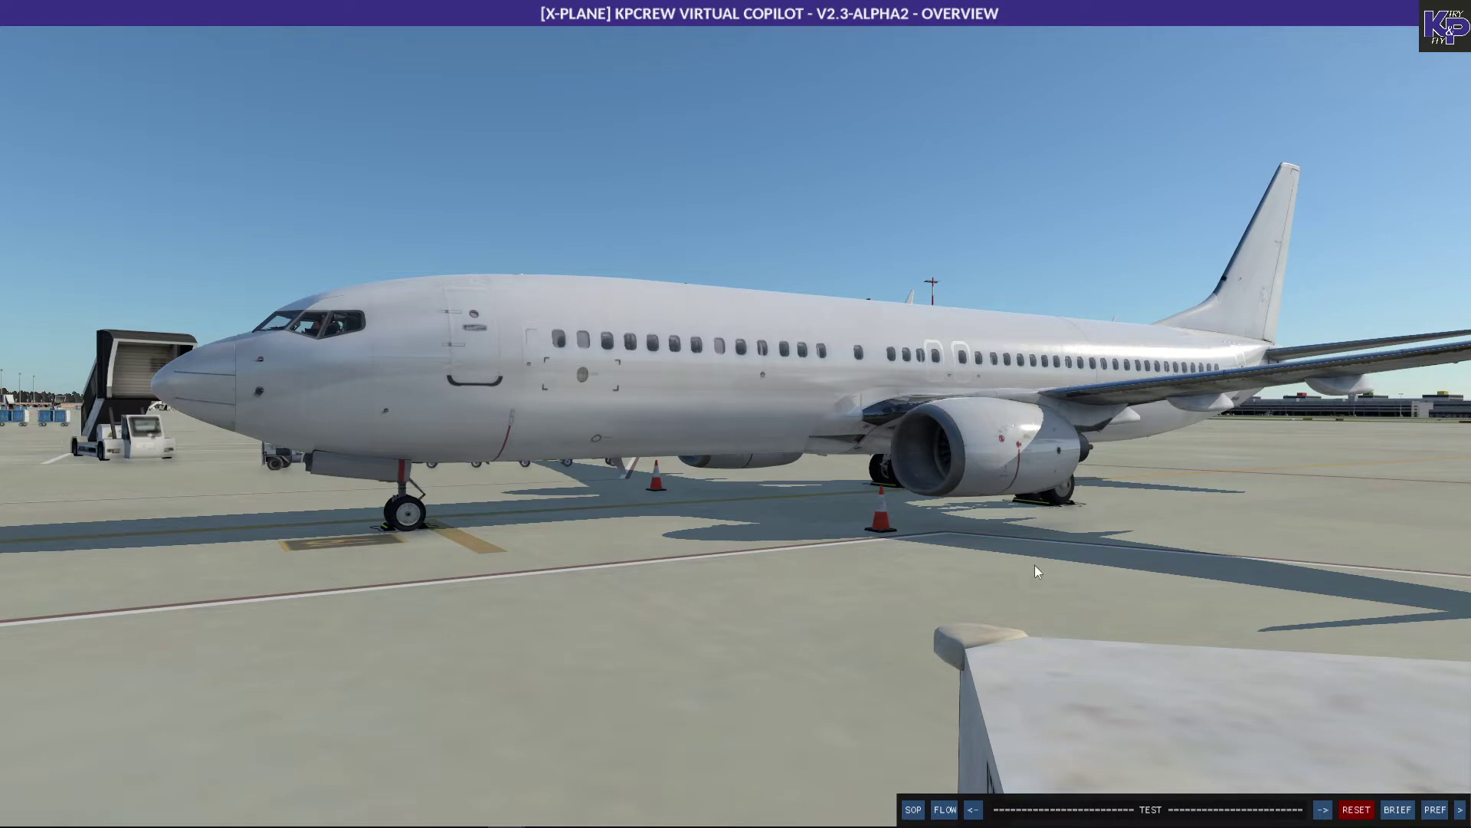
pyautogui.click(1460, 810)
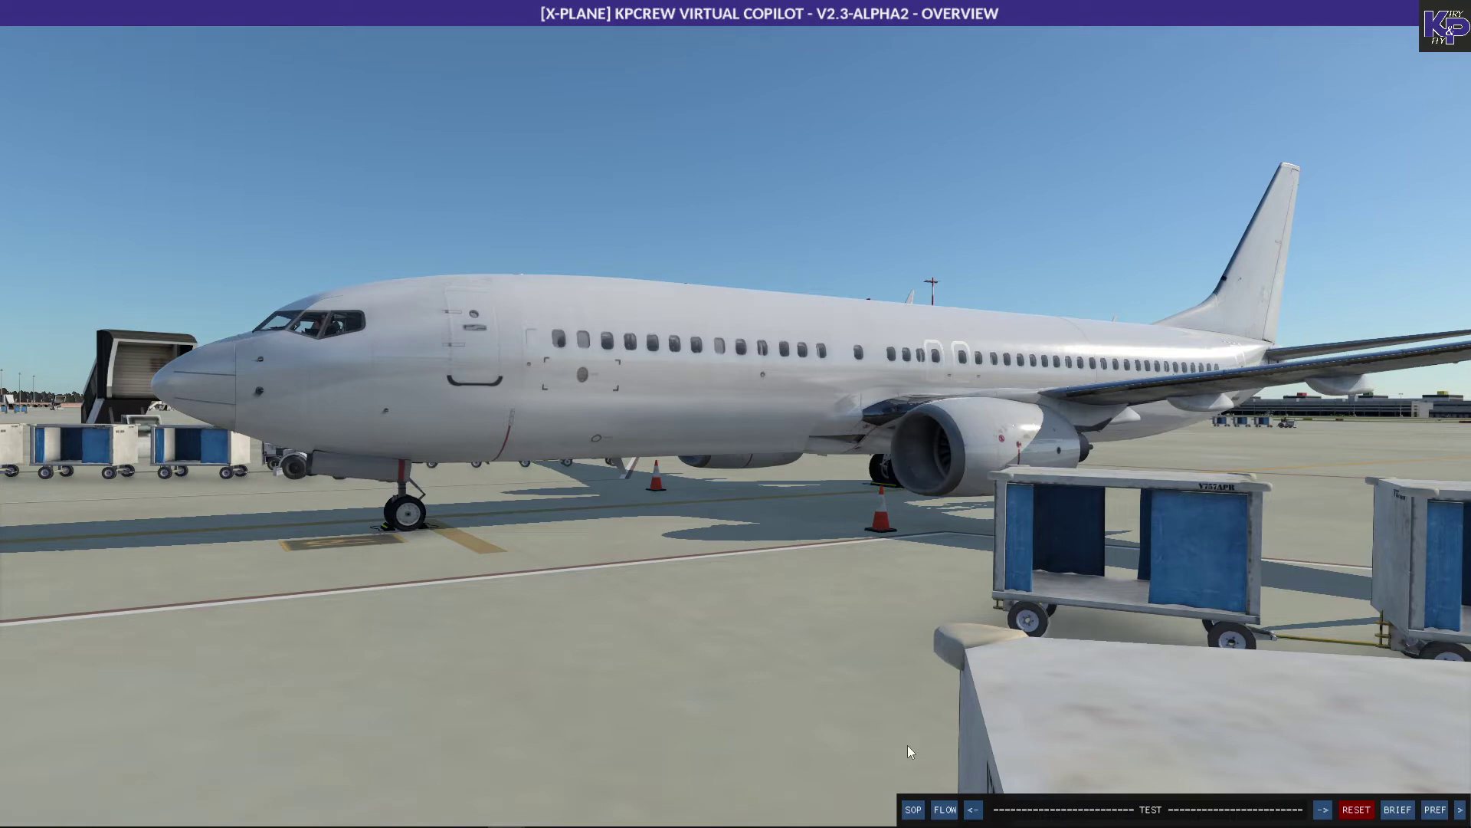
pyautogui.click(914, 810)
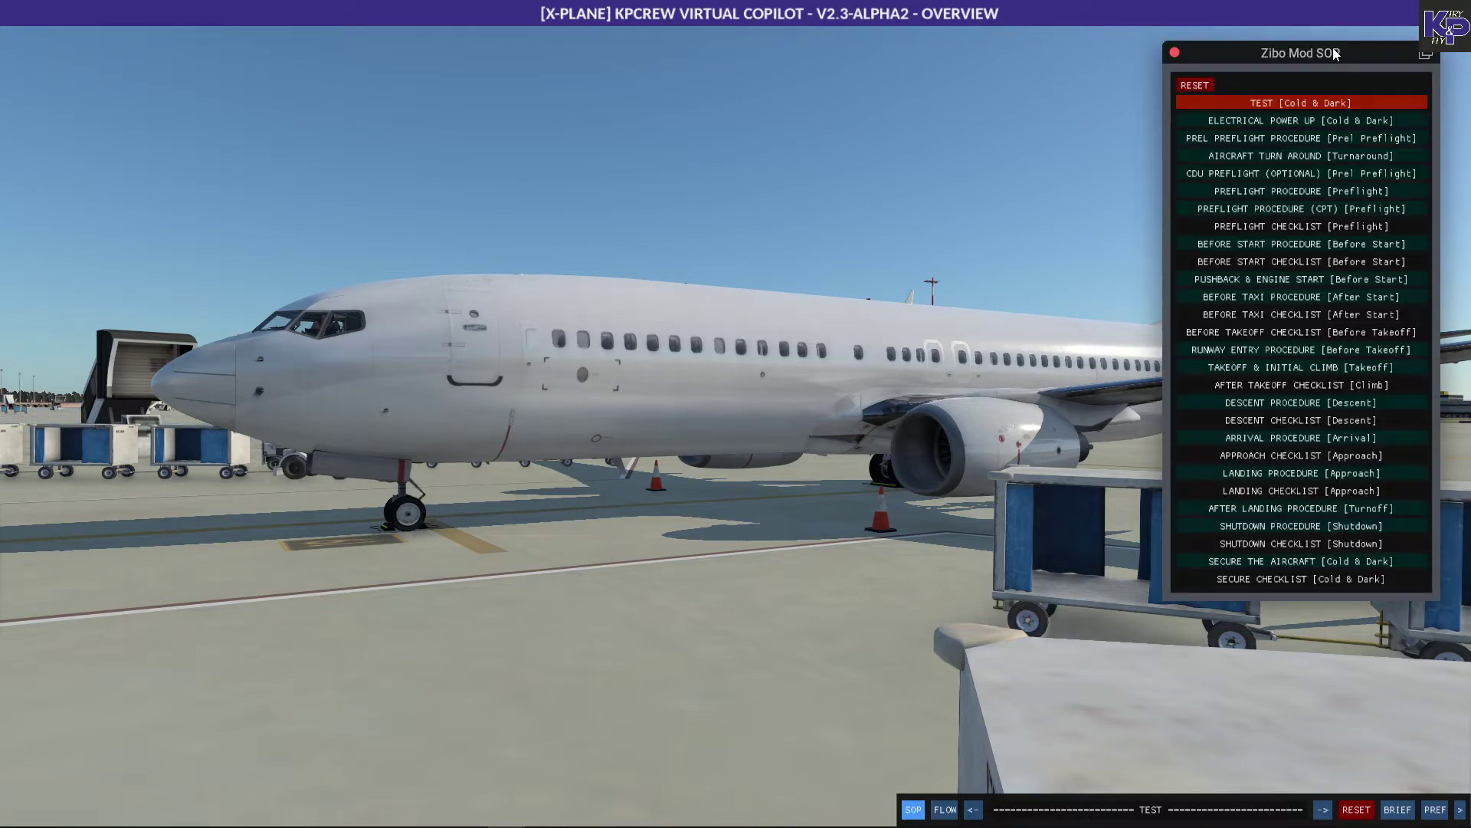
# Step: Nudge the Zibo Mod SOP window and select the ELECTRICAL POWER UP row as current
pyautogui.moveTo(1334, 53); pyautogui.dragTo(1327, 67)
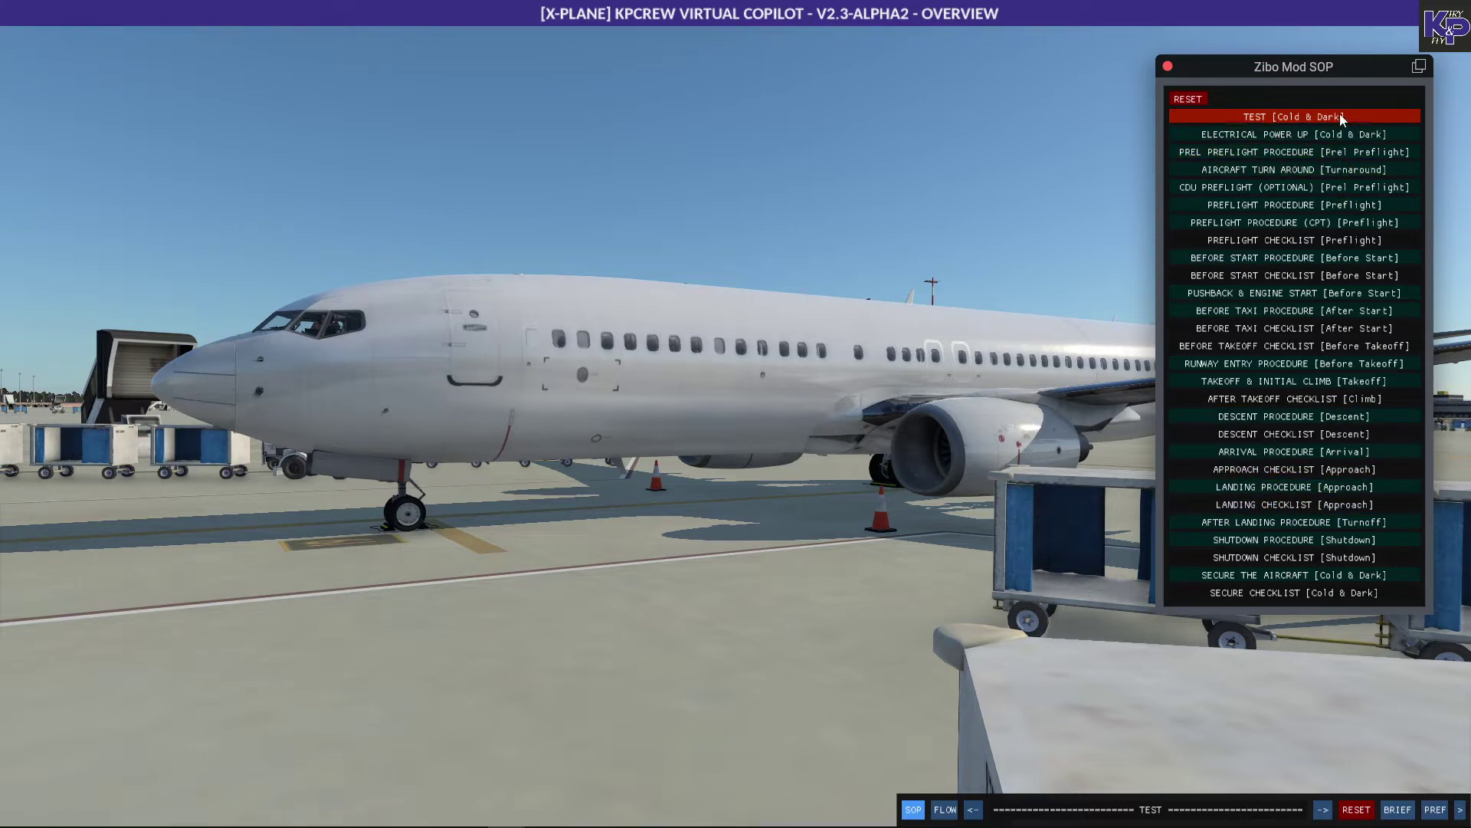
pyautogui.click(1324, 133)
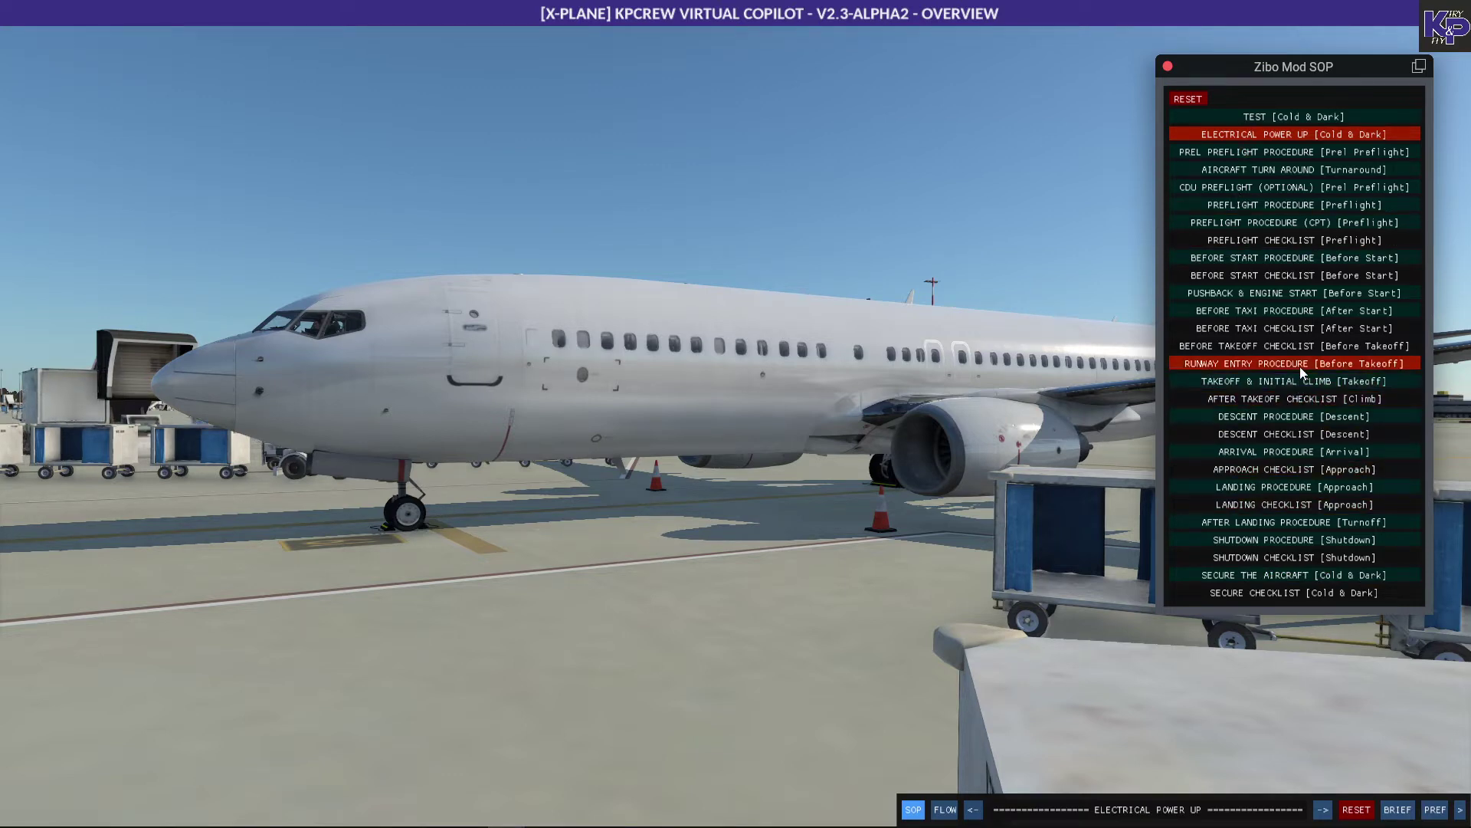
# Step: Open FLOW and switch between PREL PREFLIGHT, ELECTRICAL POWER UP and TEST in the SOP list
pyautogui.click(944, 810)
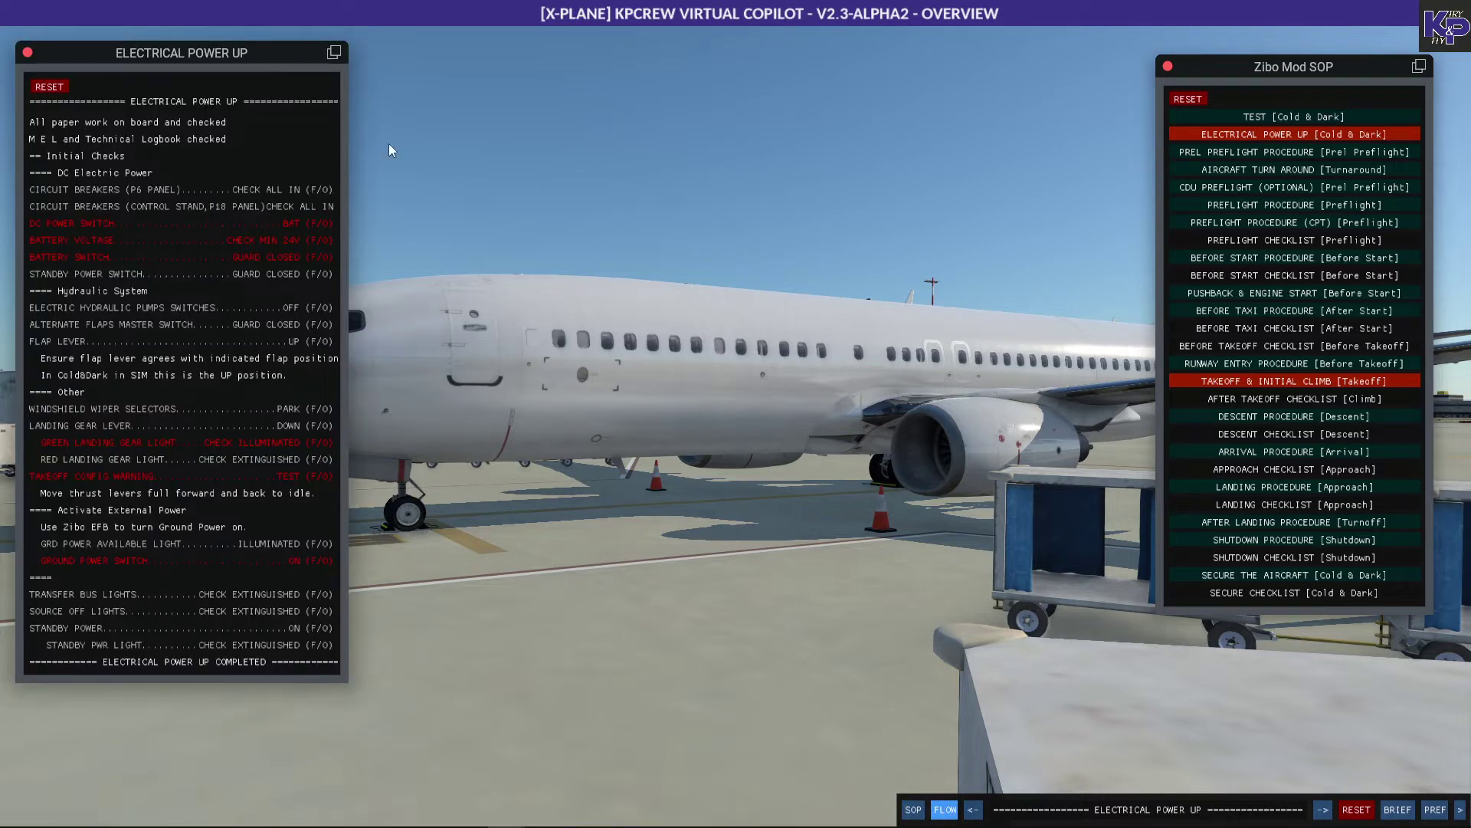
pyautogui.click(1276, 150)
pyautogui.click(1275, 134)
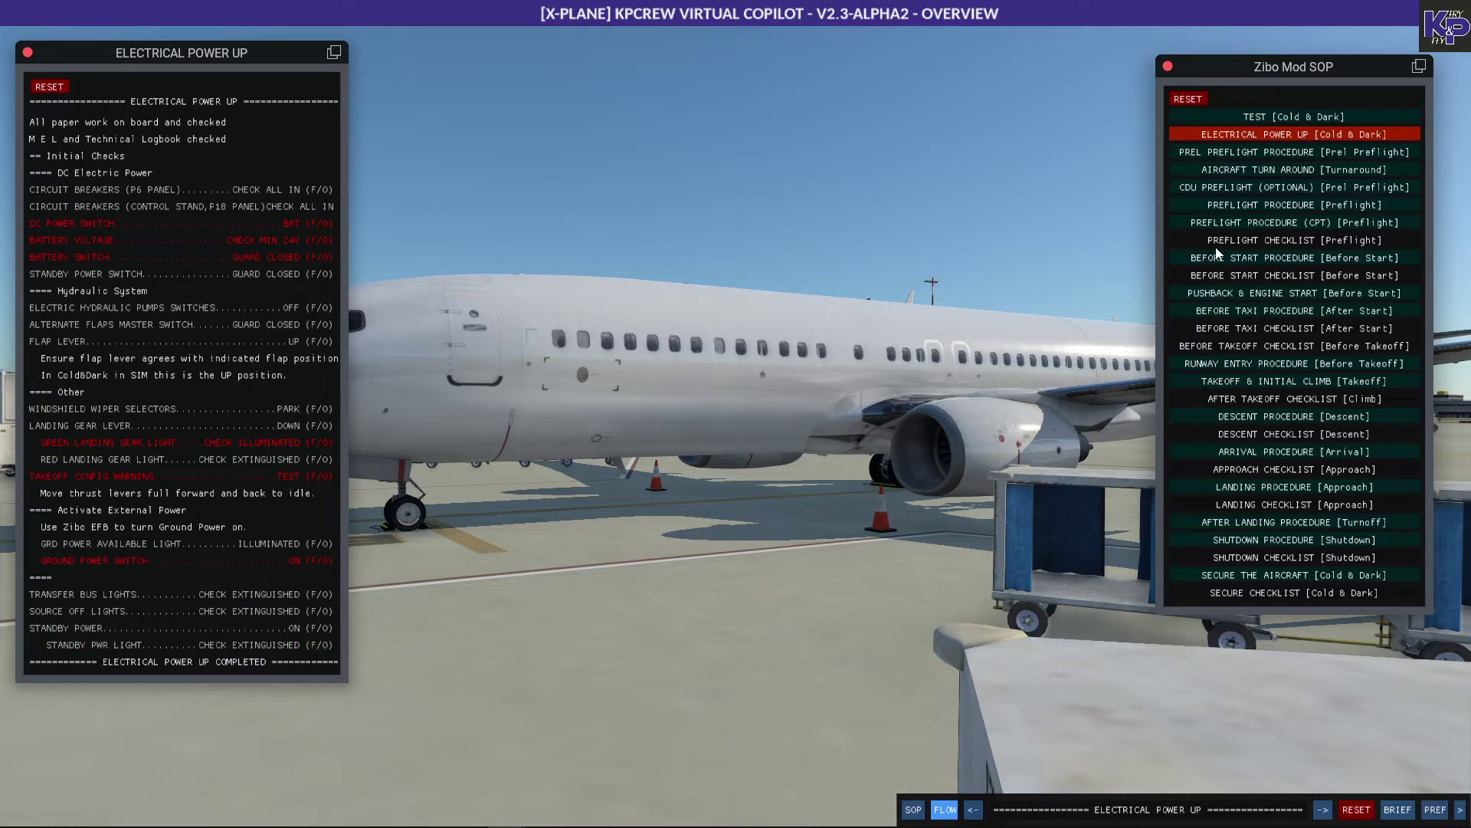
pyautogui.click(1266, 118)
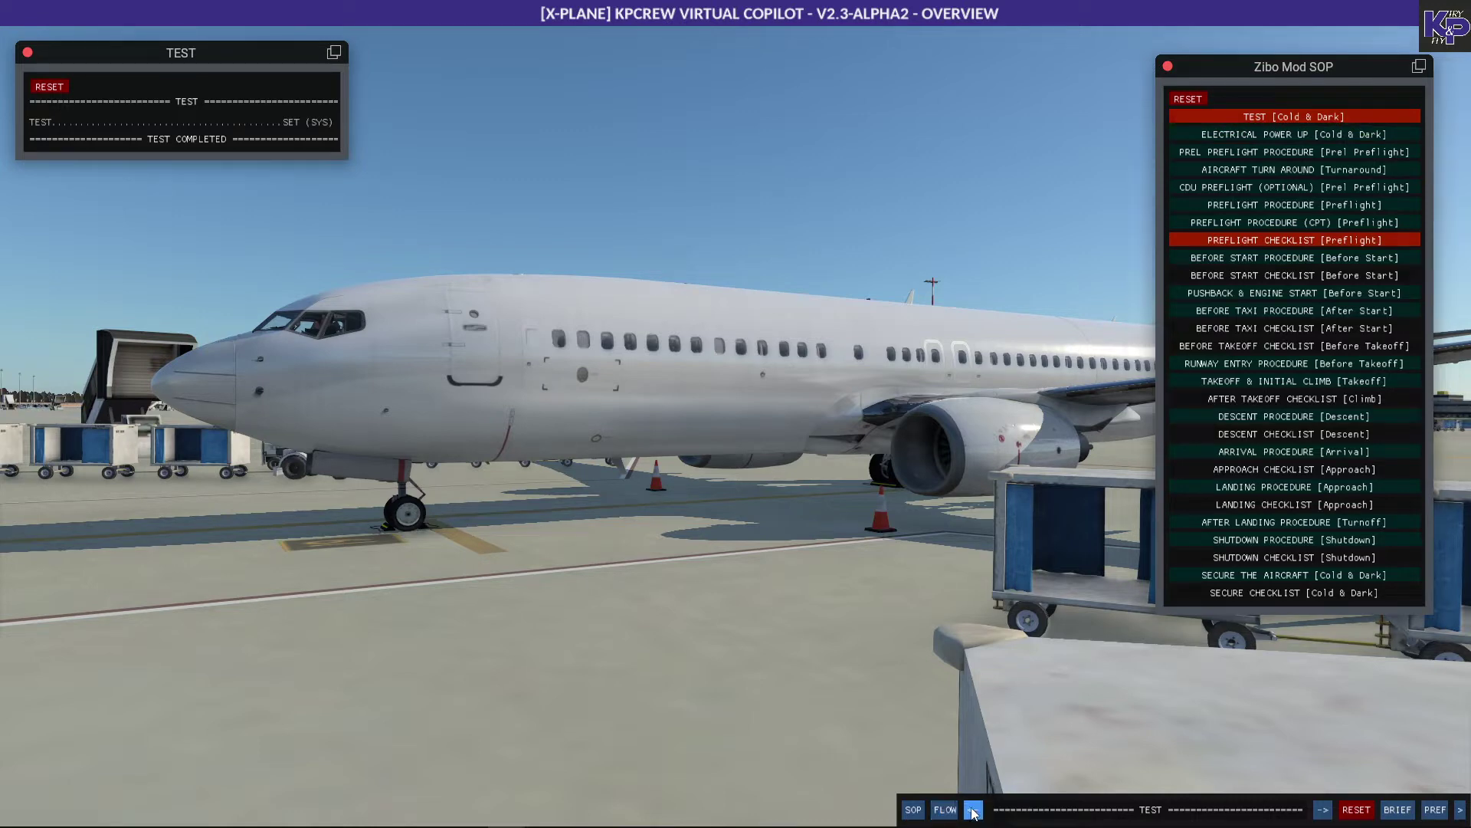
# Step: Step forward and back through procedures with -> and <- until BEFORE START PROCEDURE
pyautogui.click(1323, 809)
pyautogui.click(1324, 809)
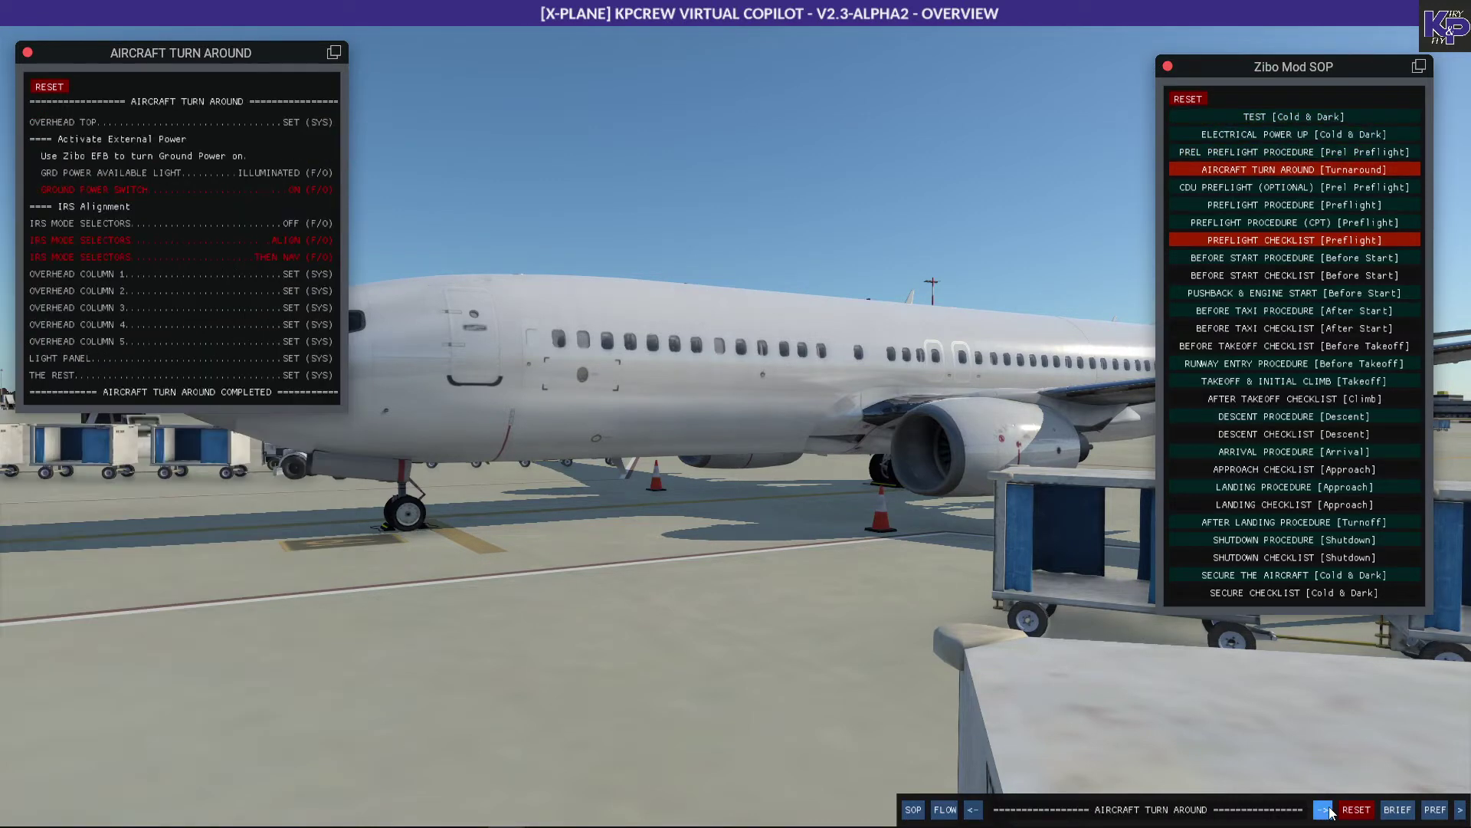
pyautogui.click(1323, 809)
pyautogui.click(1324, 810)
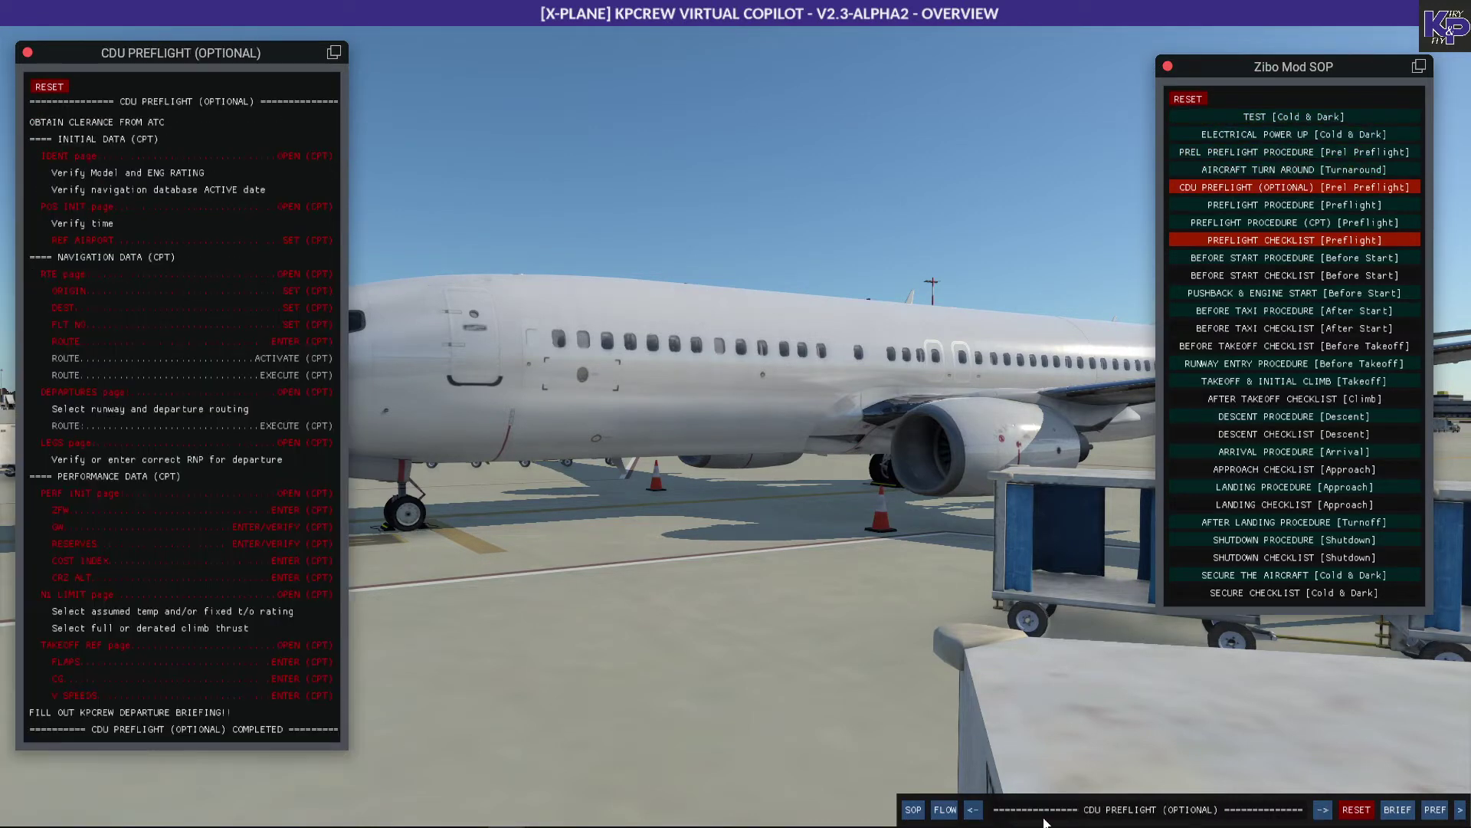
pyautogui.click(972, 812)
pyautogui.click(972, 812)
pyautogui.click(972, 812)
pyautogui.click(972, 812)
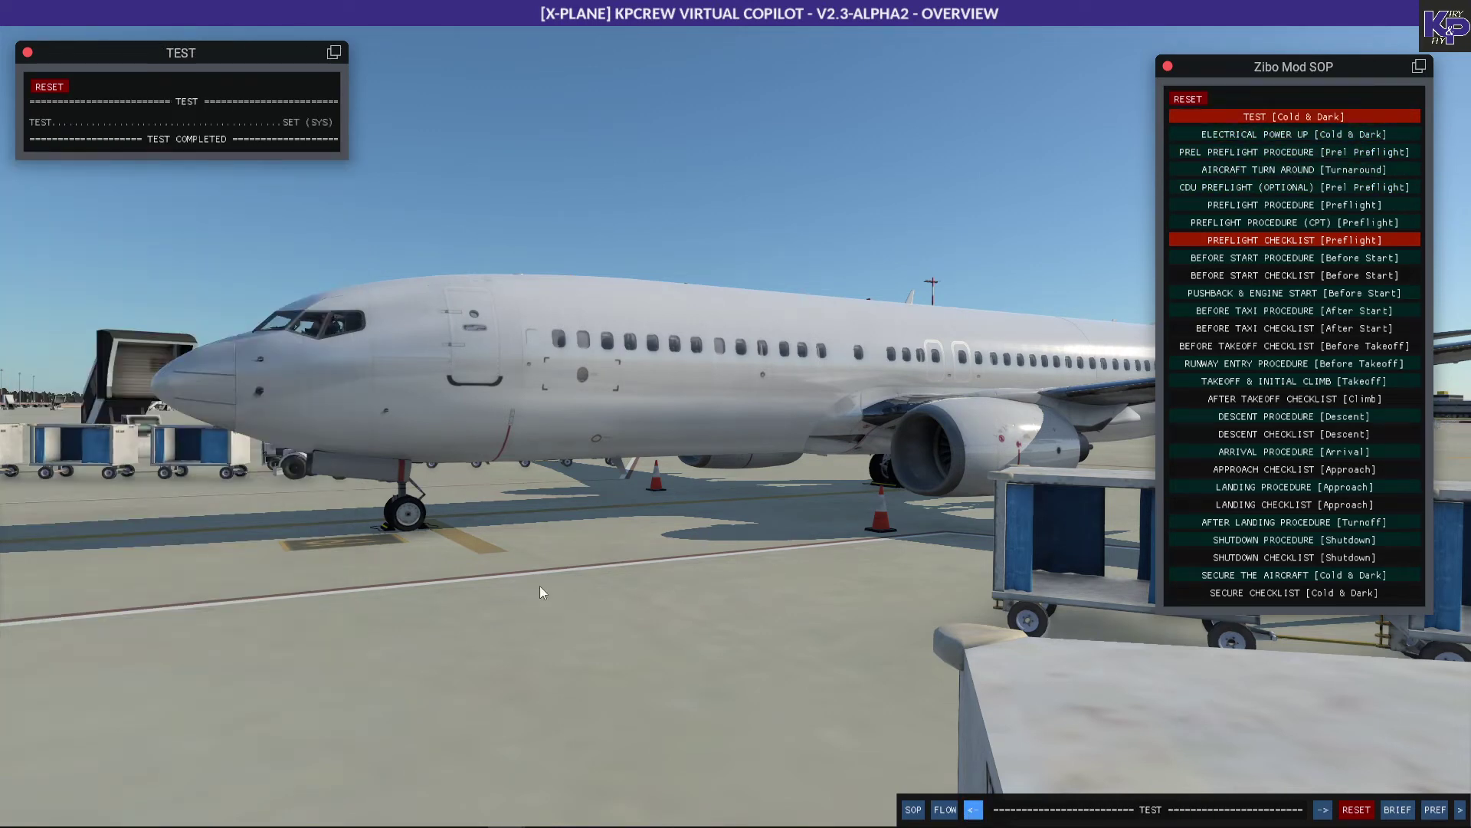
pyautogui.click(1322, 811)
pyautogui.click(1323, 811)
pyautogui.click(1323, 811)
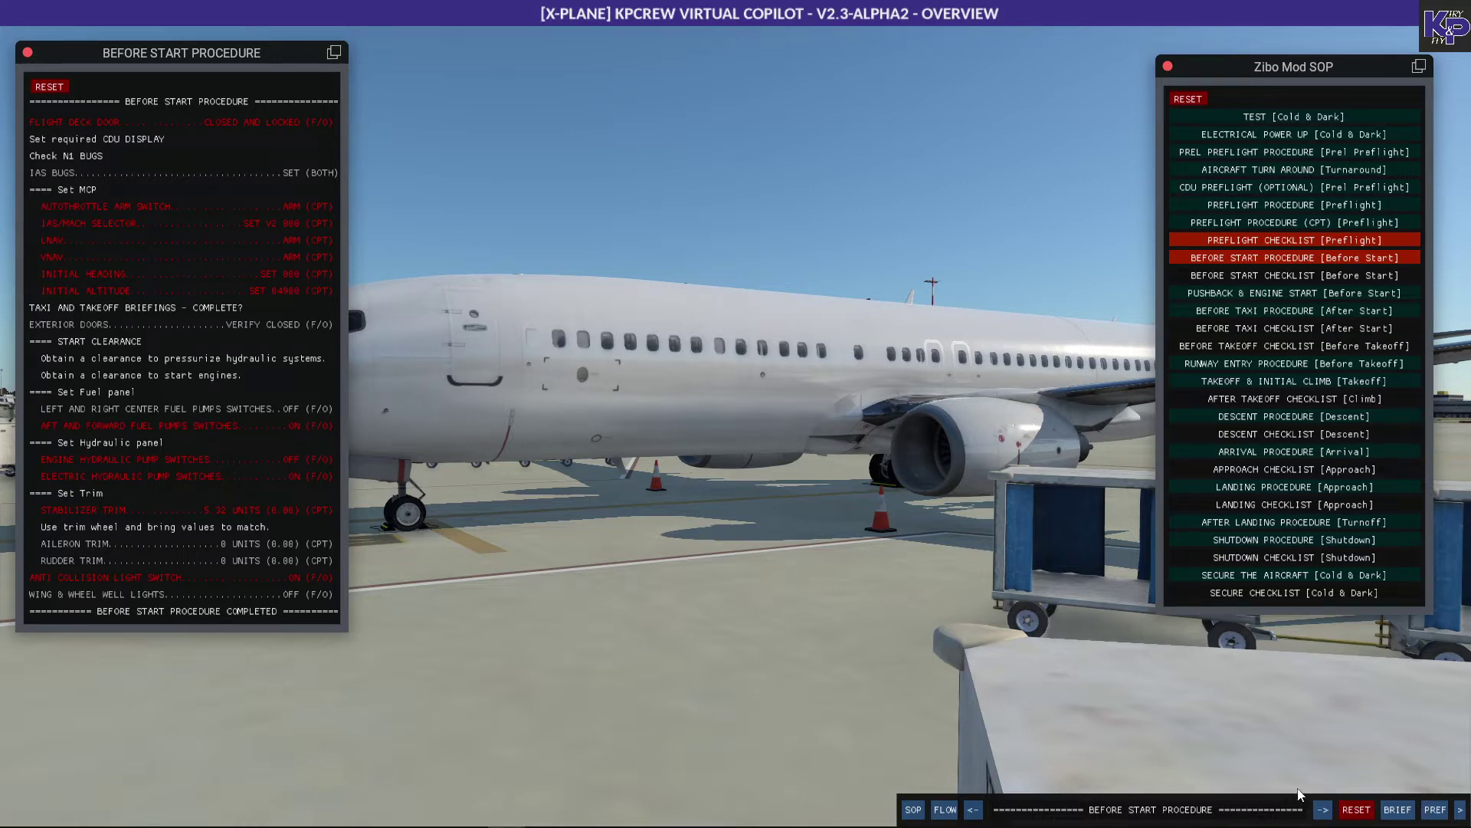
# Step: Open PREF, move the window left, expand B738 PREFERENCES and save them
pyautogui.click(1435, 810)
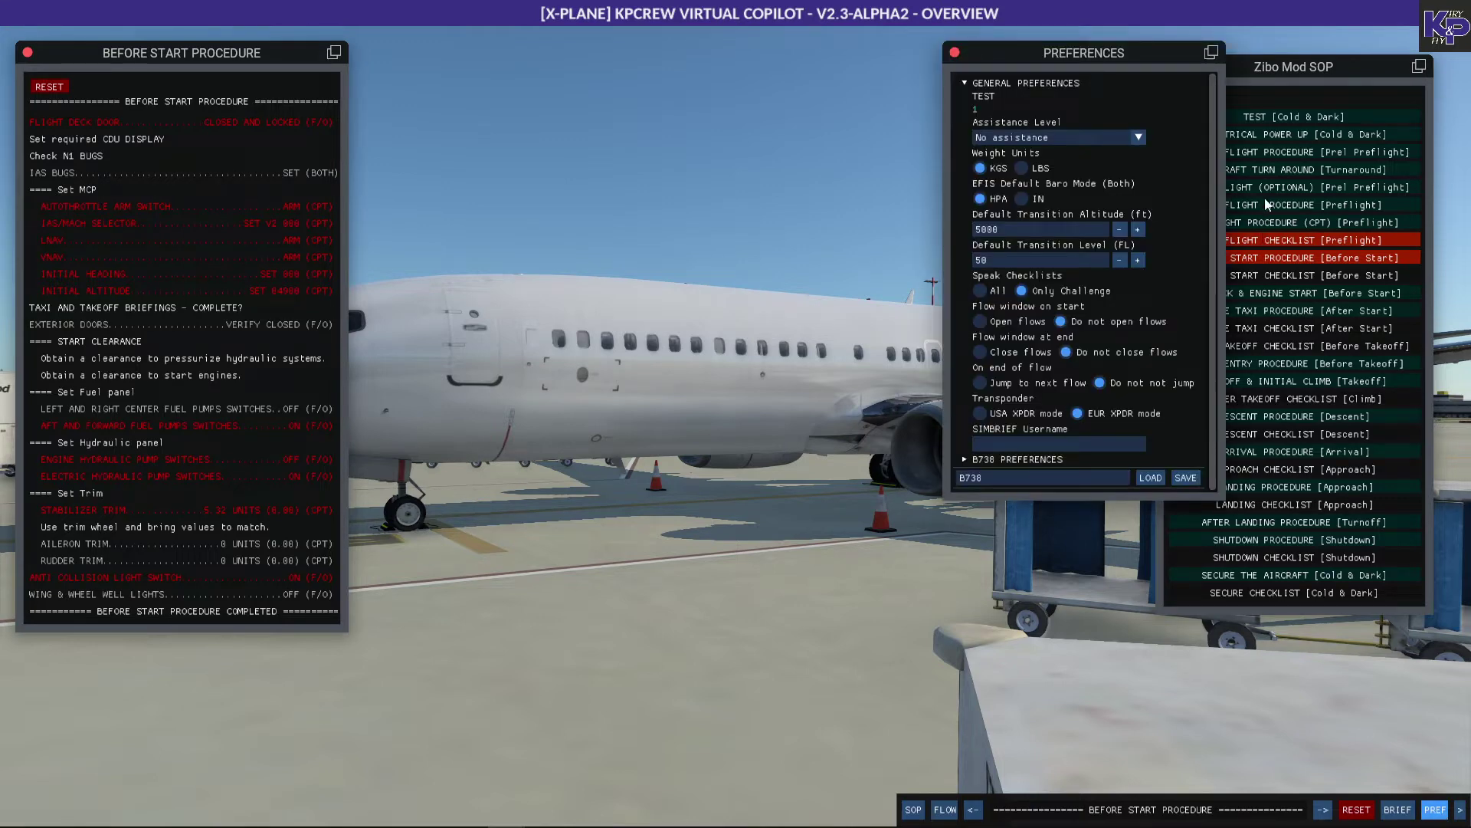
pyautogui.moveTo(1069, 53); pyautogui.dragTo(996, 62)
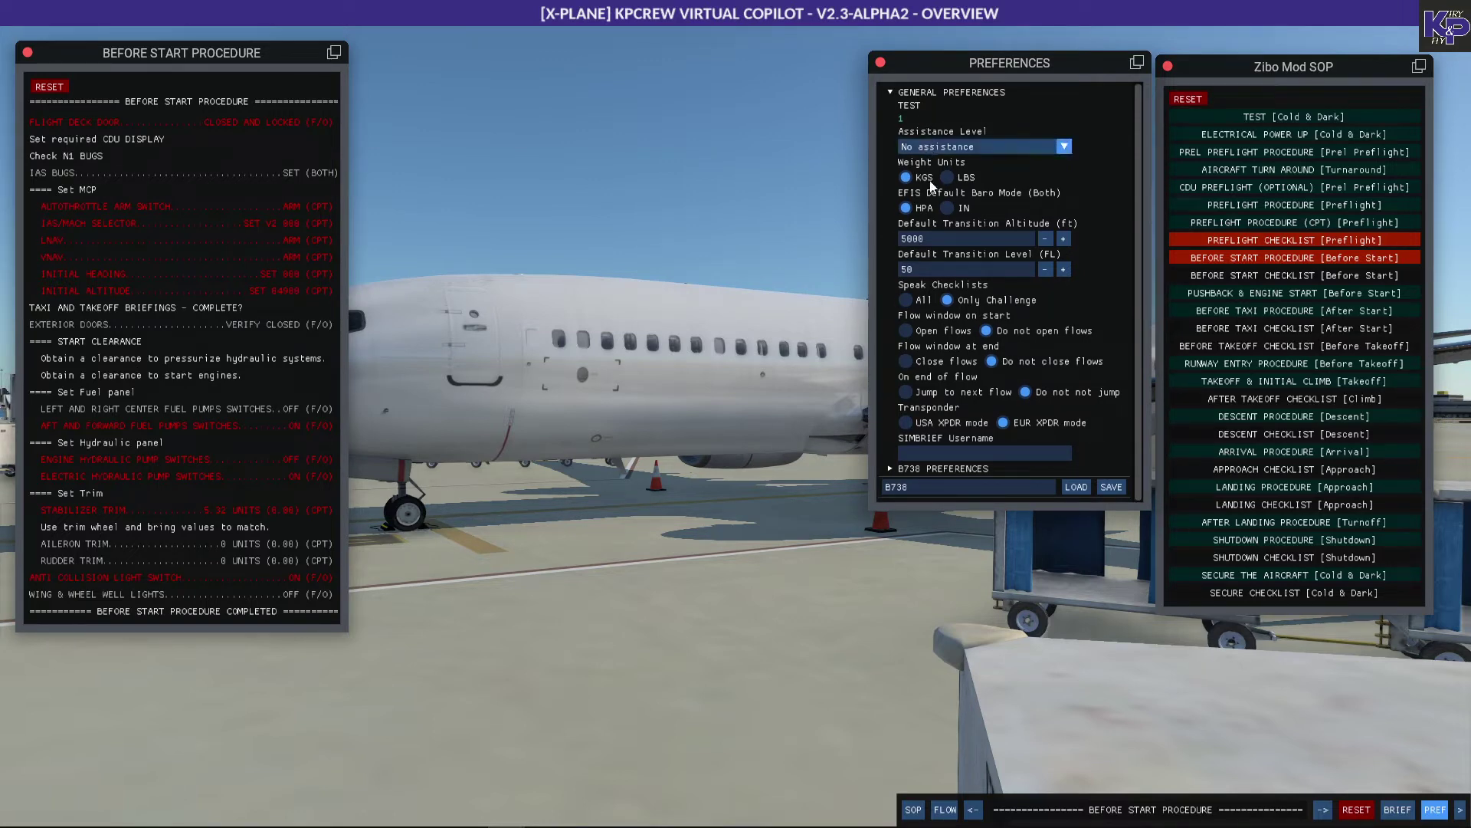
pyautogui.click(904, 468)
pyautogui.scroll(-3, 1112, 347)
pyautogui.scroll(-1, 1114, 352)
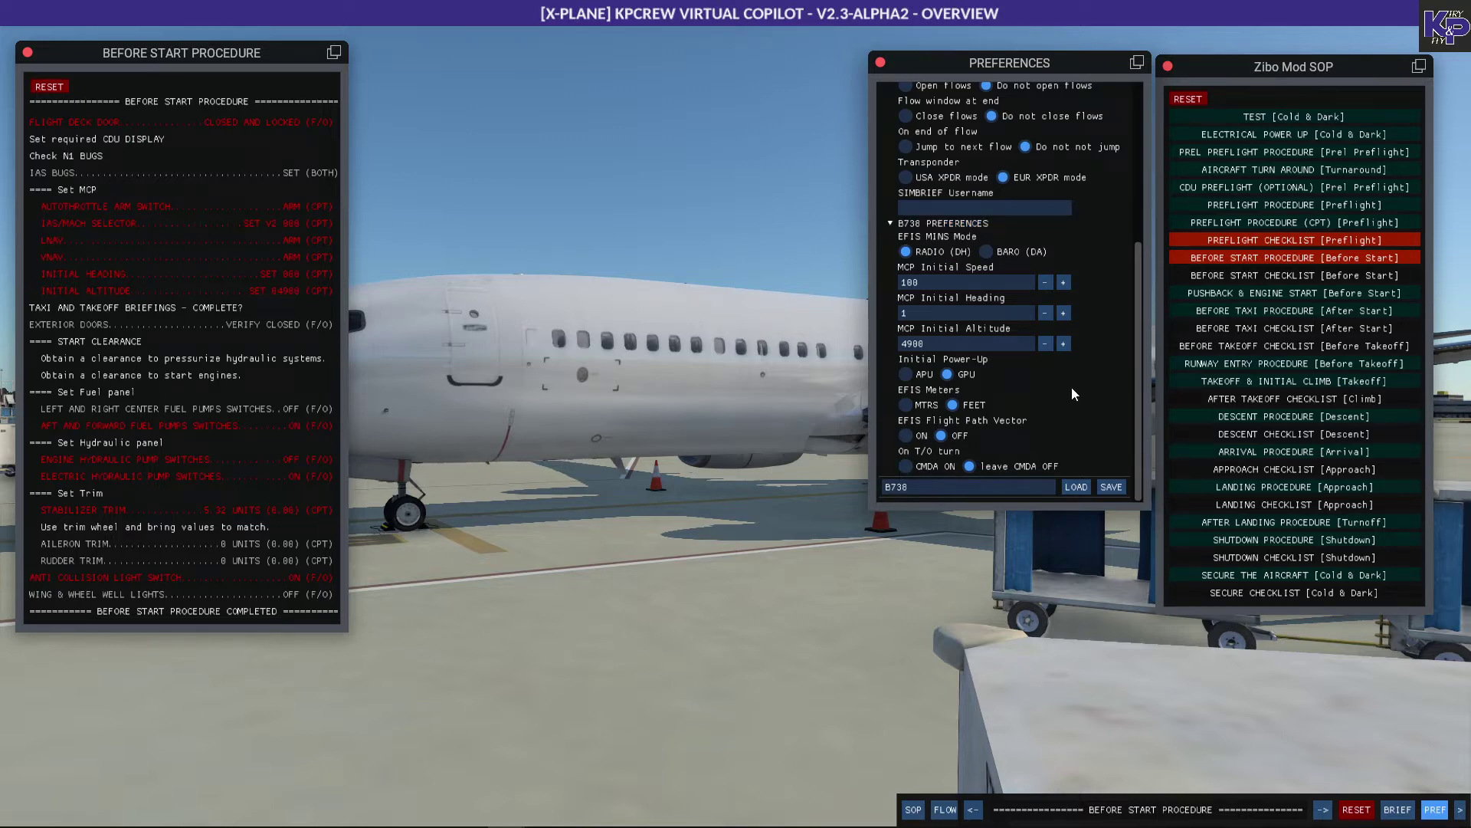
pyautogui.click(1111, 486)
# Step: Close the preferences and open the KPCrew Briefings window
pyautogui.click(881, 64)
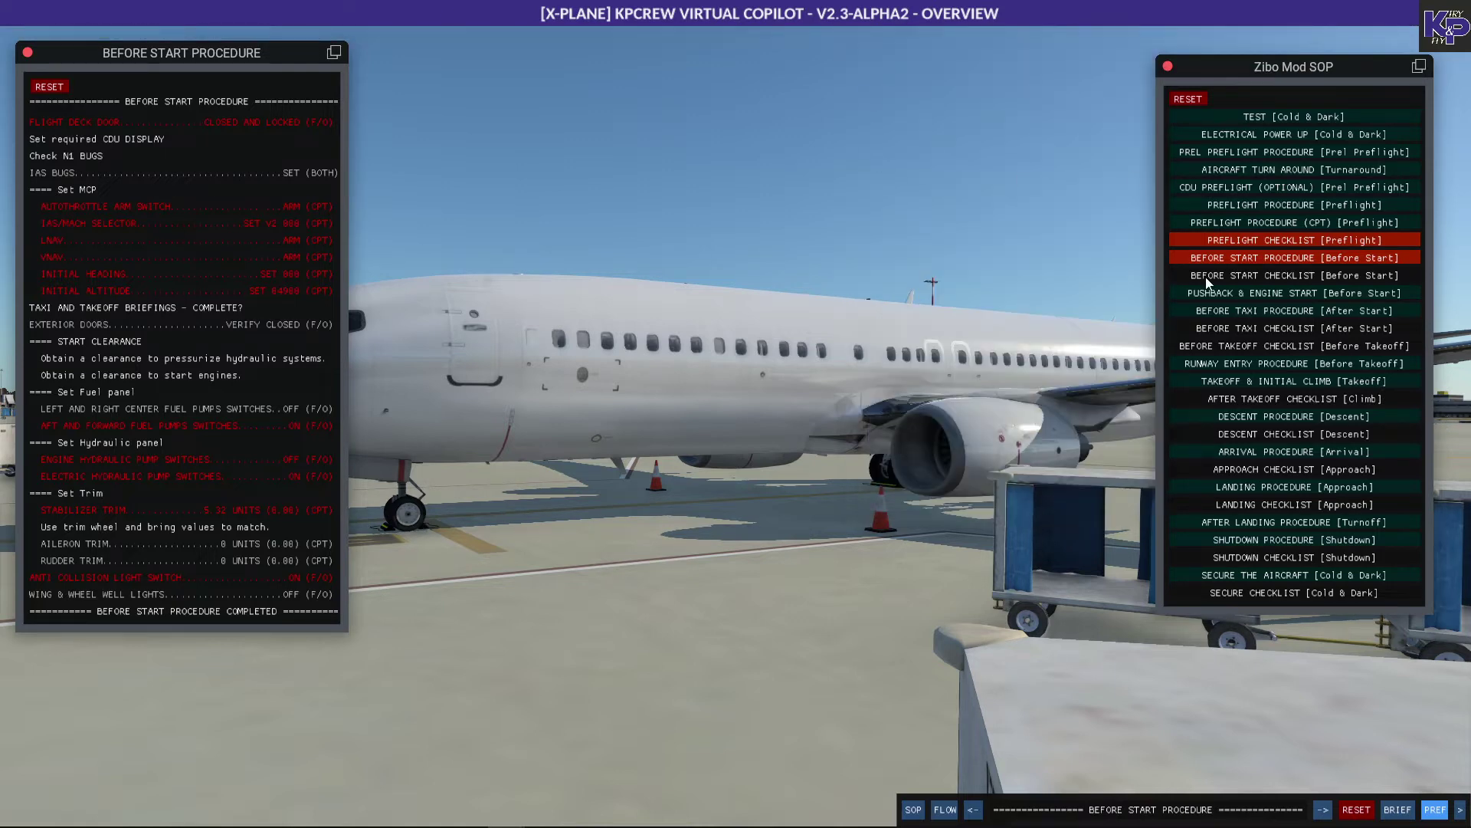
pyautogui.click(1398, 809)
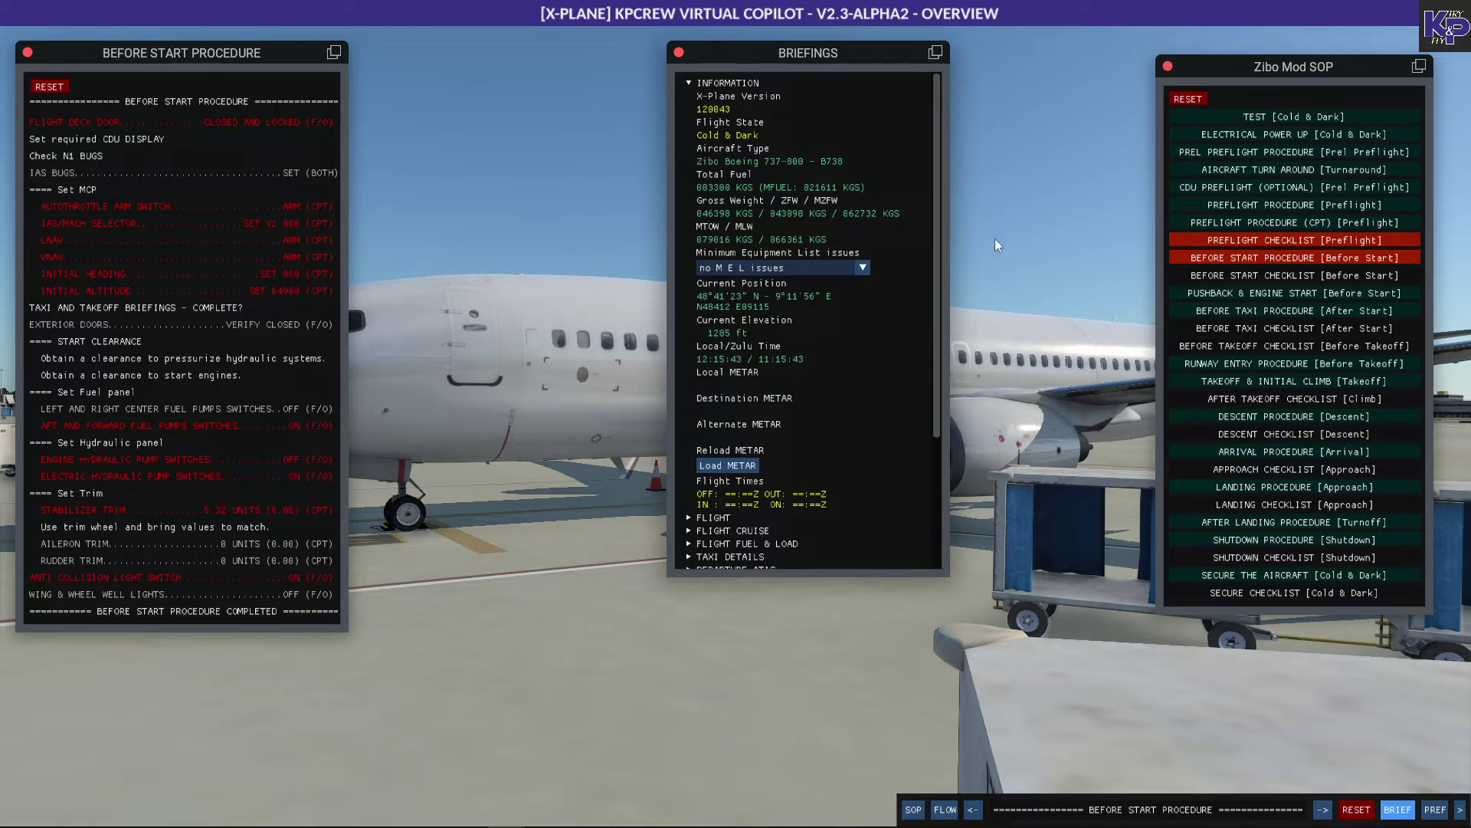
pyautogui.moveTo(939, 353); pyautogui.dragTo(937, 494)
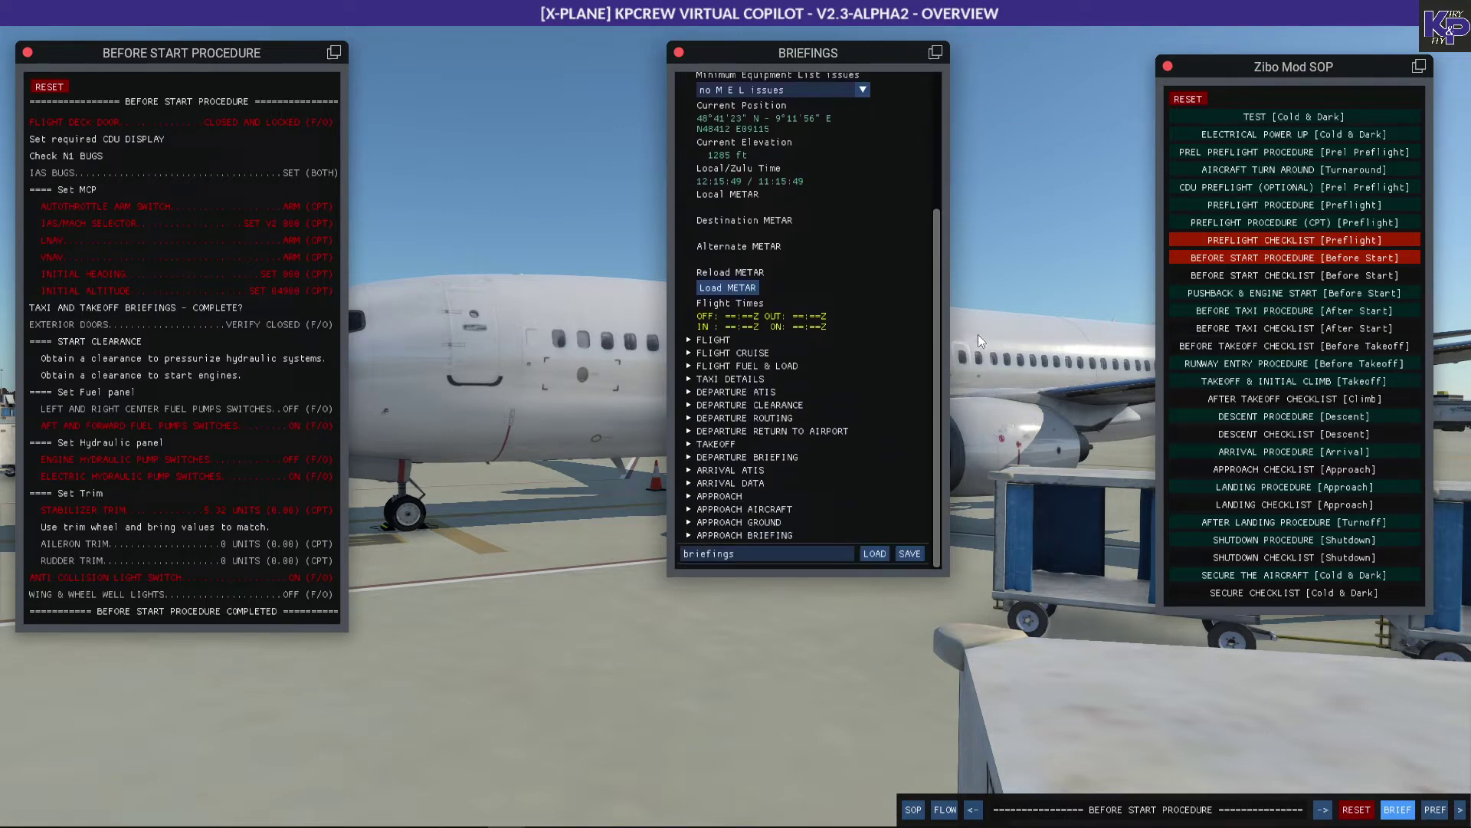
# Step: Expand and collapse FLIGHT, FLIGHT CRUISE, FUEL & LOAD, TAXI DETAILS and DEPARTURE ATIS sections
pyautogui.click(692, 342)
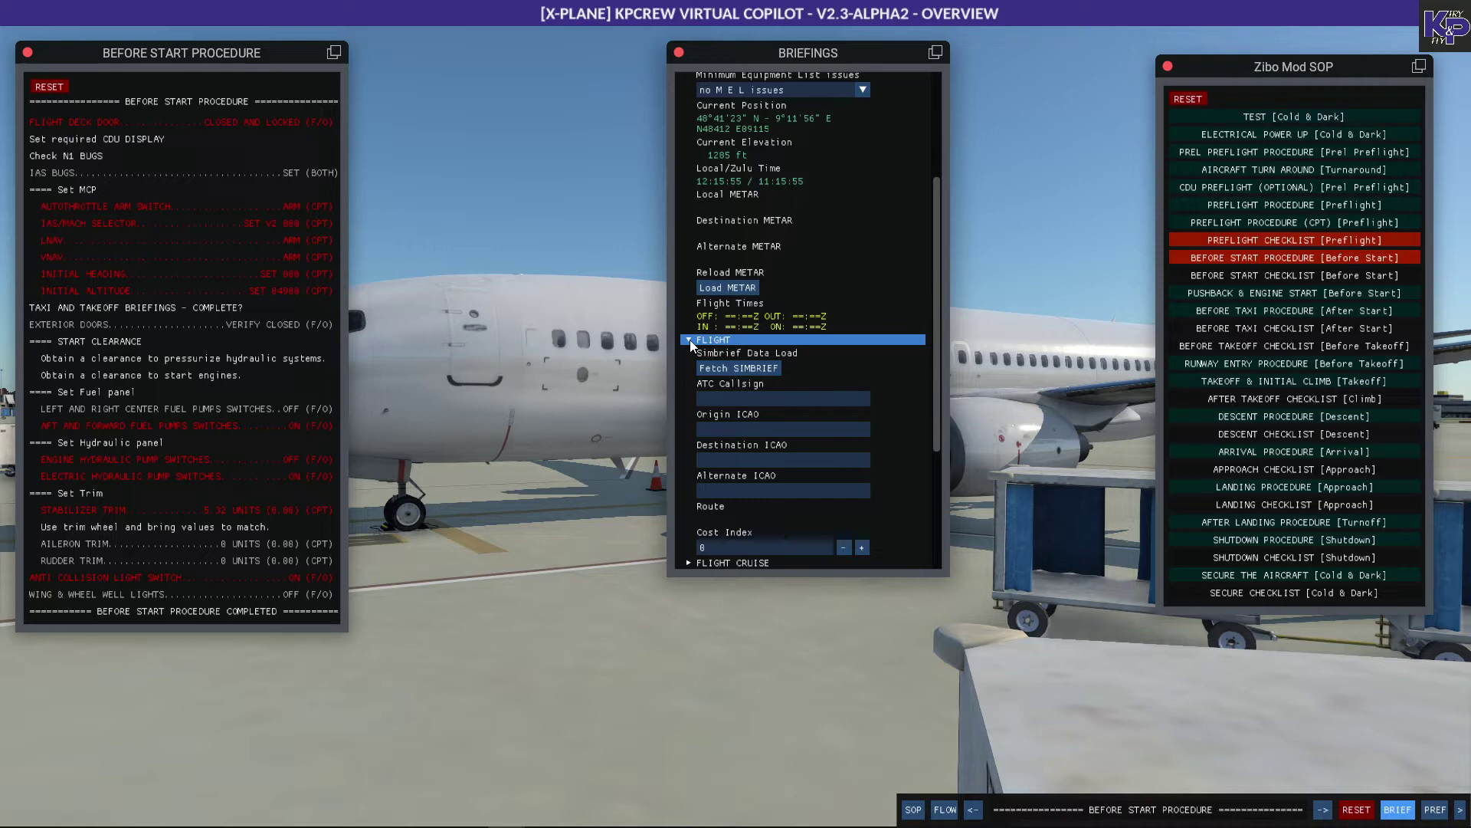
pyautogui.click(690, 343)
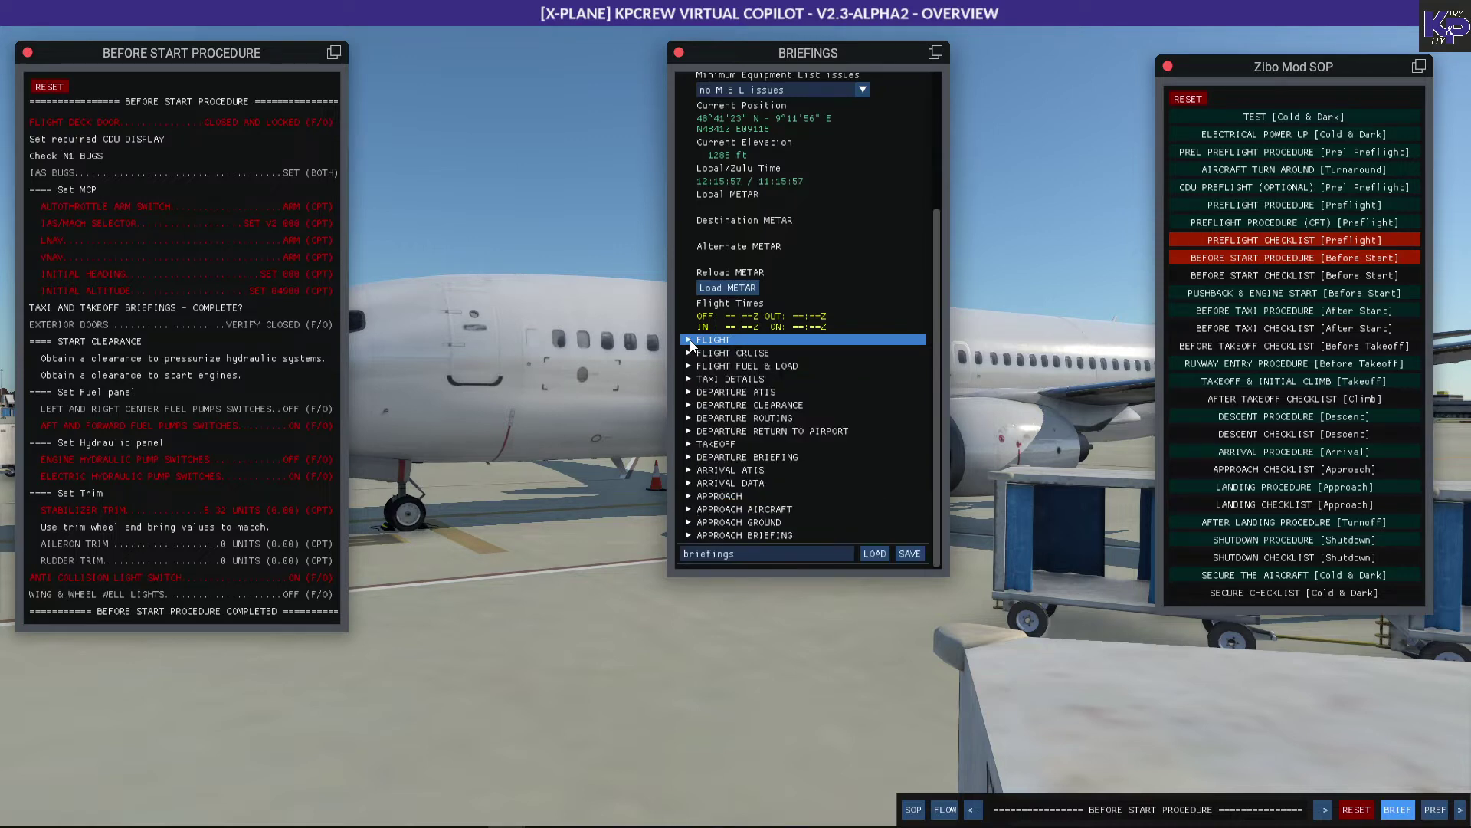
pyautogui.click(692, 343)
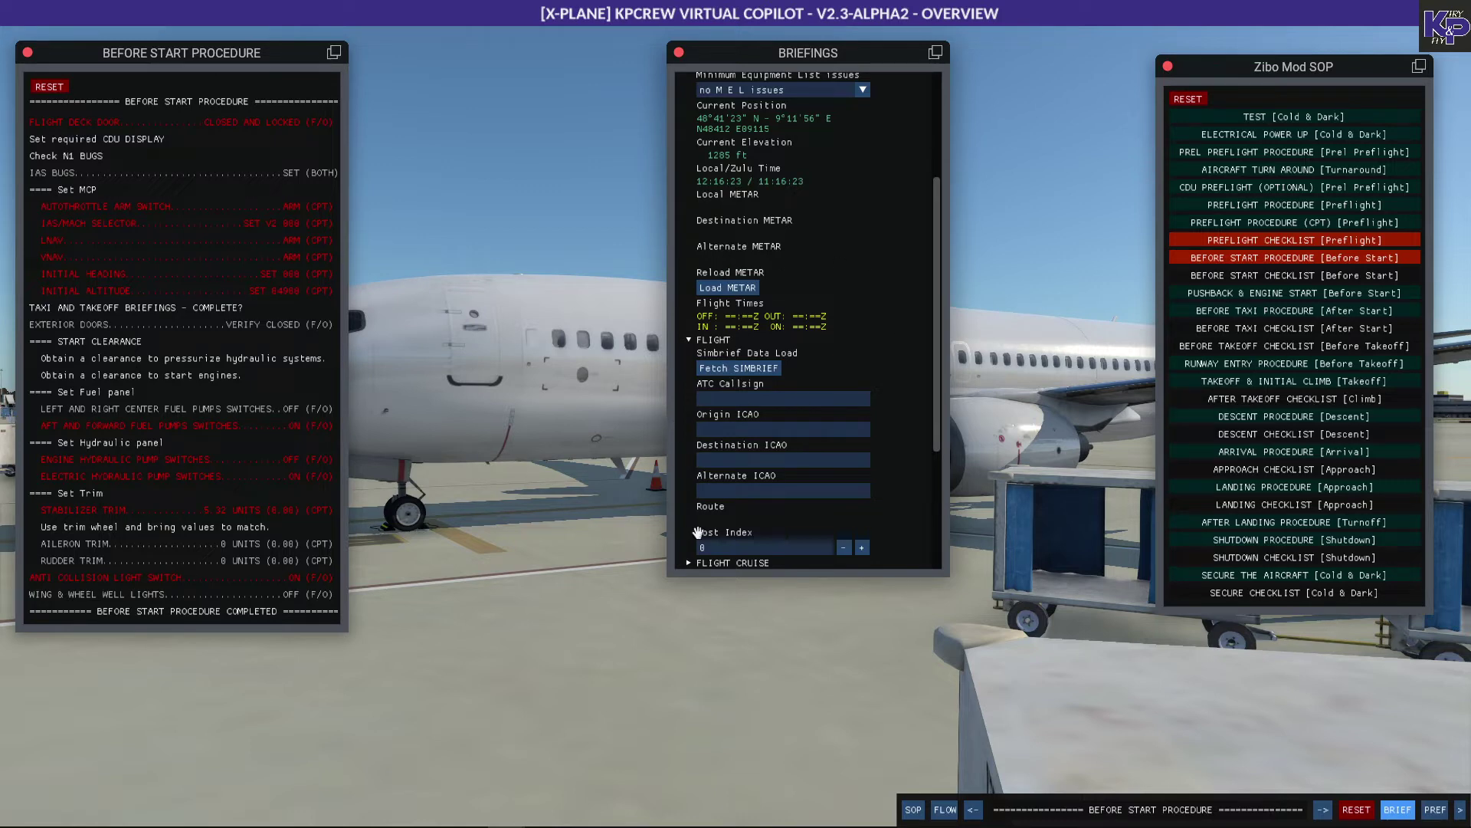
pyautogui.click(694, 340)
pyautogui.click(689, 352)
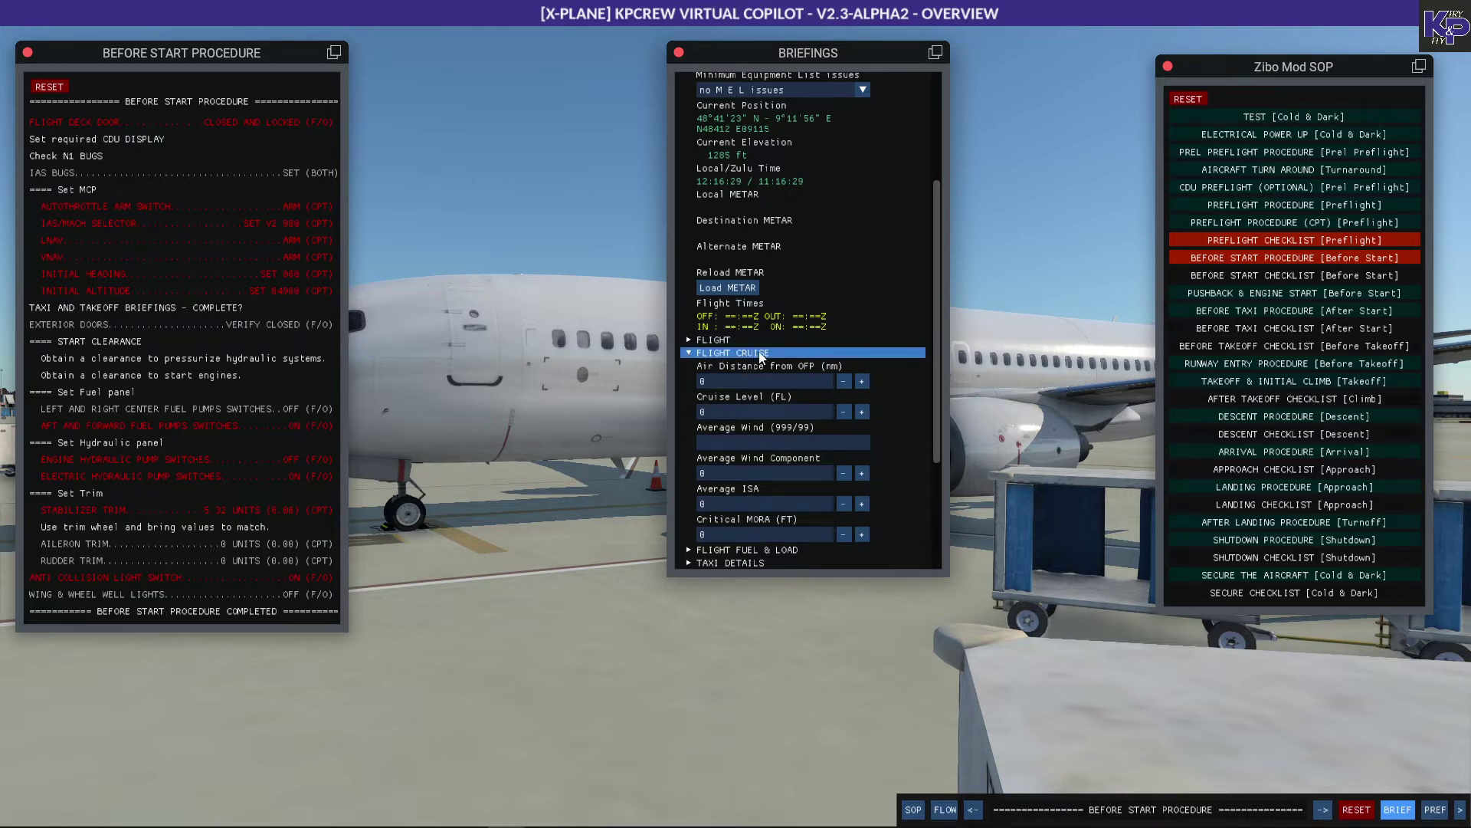
pyautogui.click(691, 353)
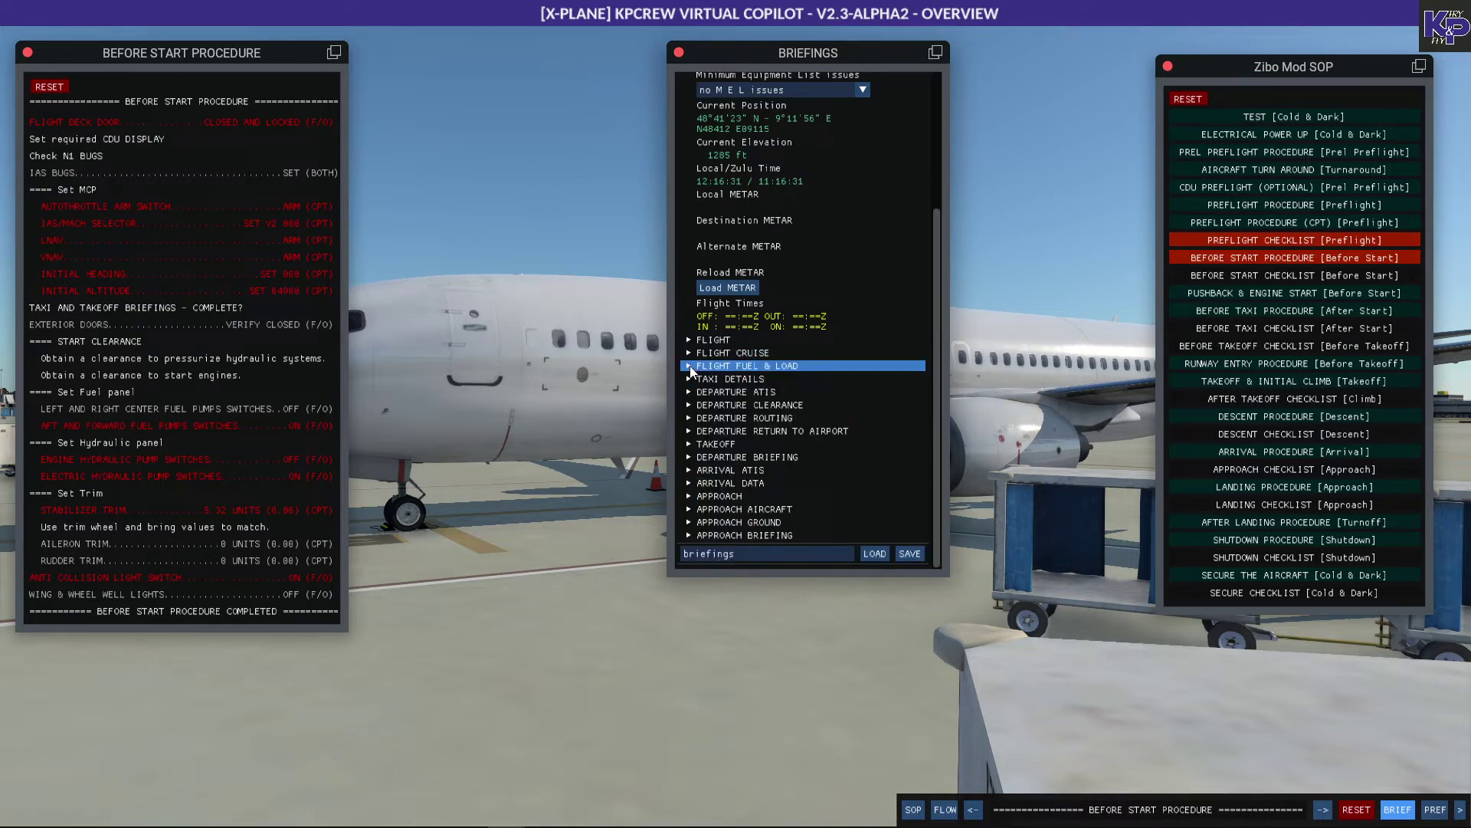
pyautogui.click(692, 366)
pyautogui.click(689, 365)
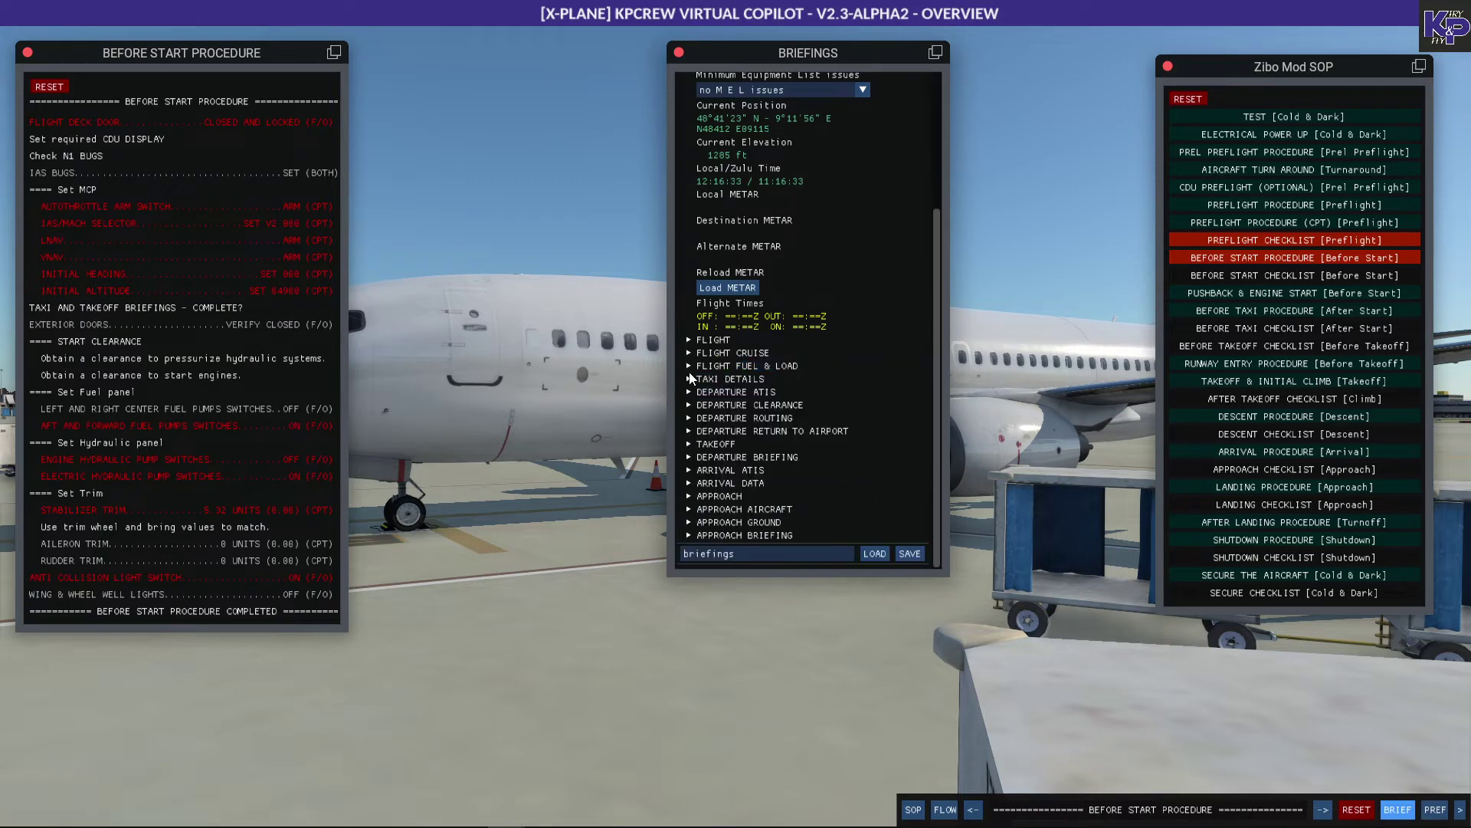
pyautogui.click(692, 380)
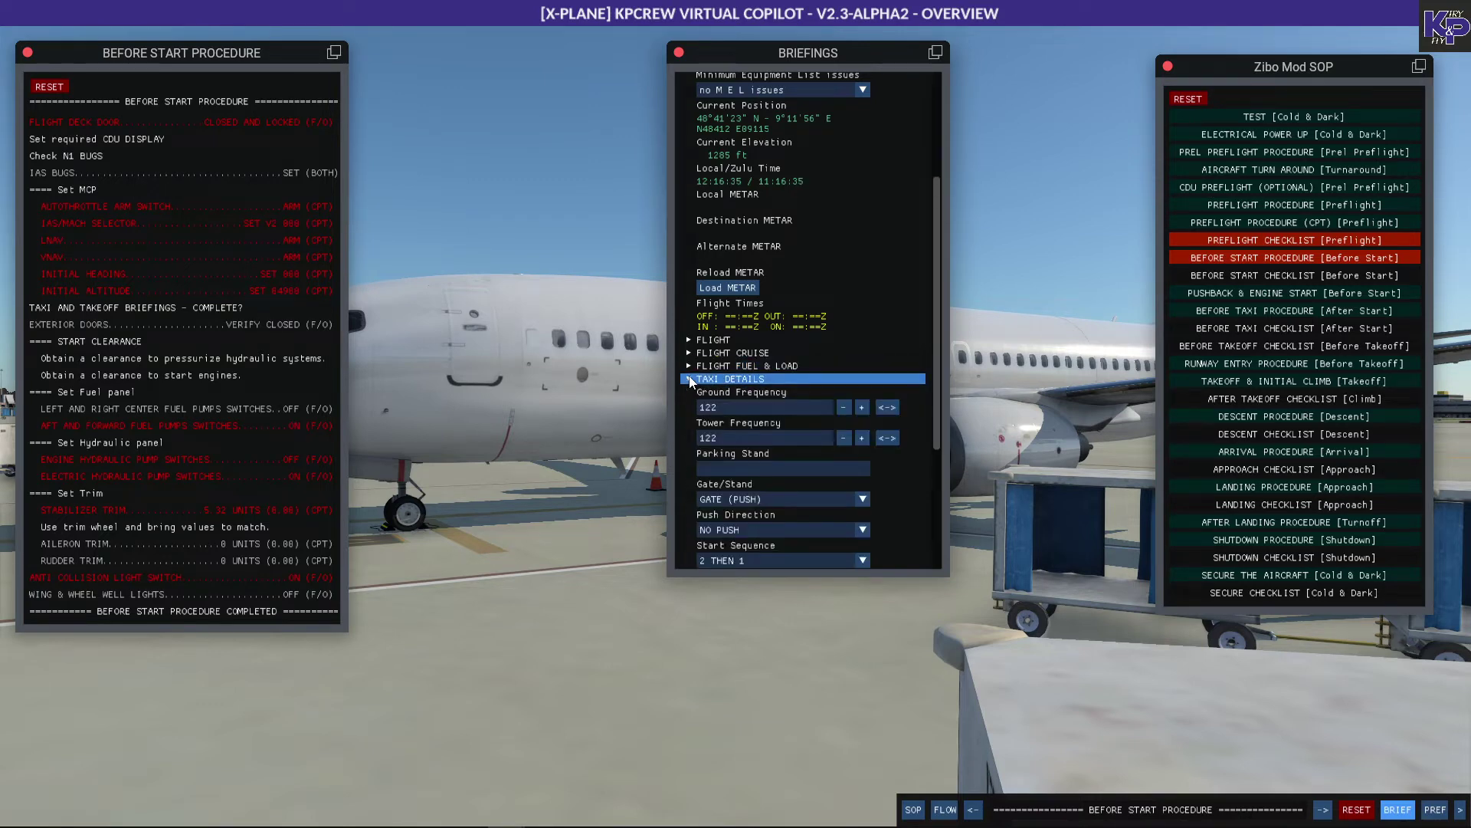
pyautogui.click(692, 379)
pyautogui.click(692, 393)
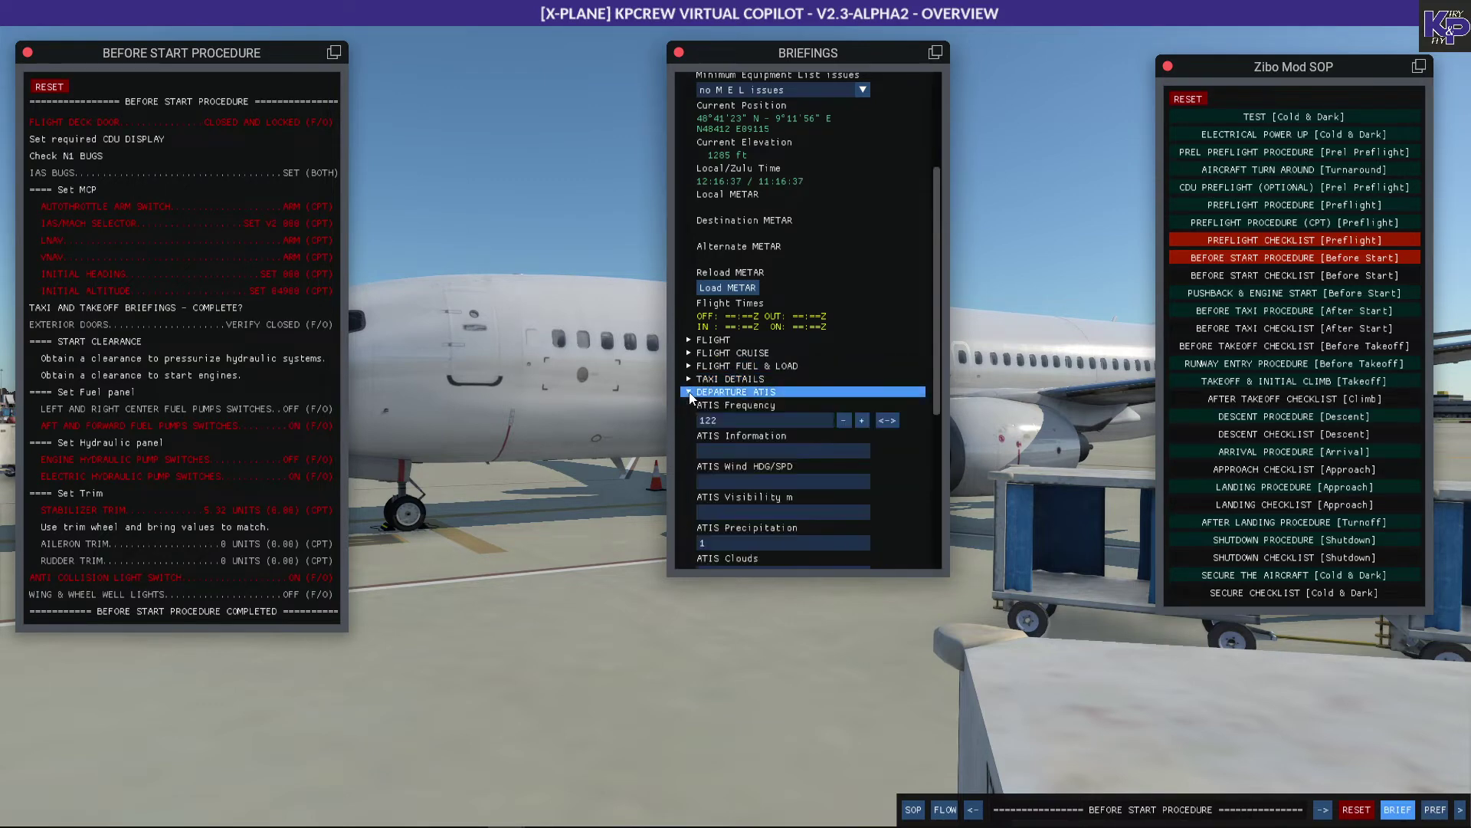
pyautogui.click(690, 392)
# Step: Collapse DEPARTURE CLEARANCE, expand then fold DEPARTURE ROUTING and DEPARTURE RETURN TO AIRPORT
pyautogui.click(692, 405)
pyautogui.scroll(-3, 932, 489)
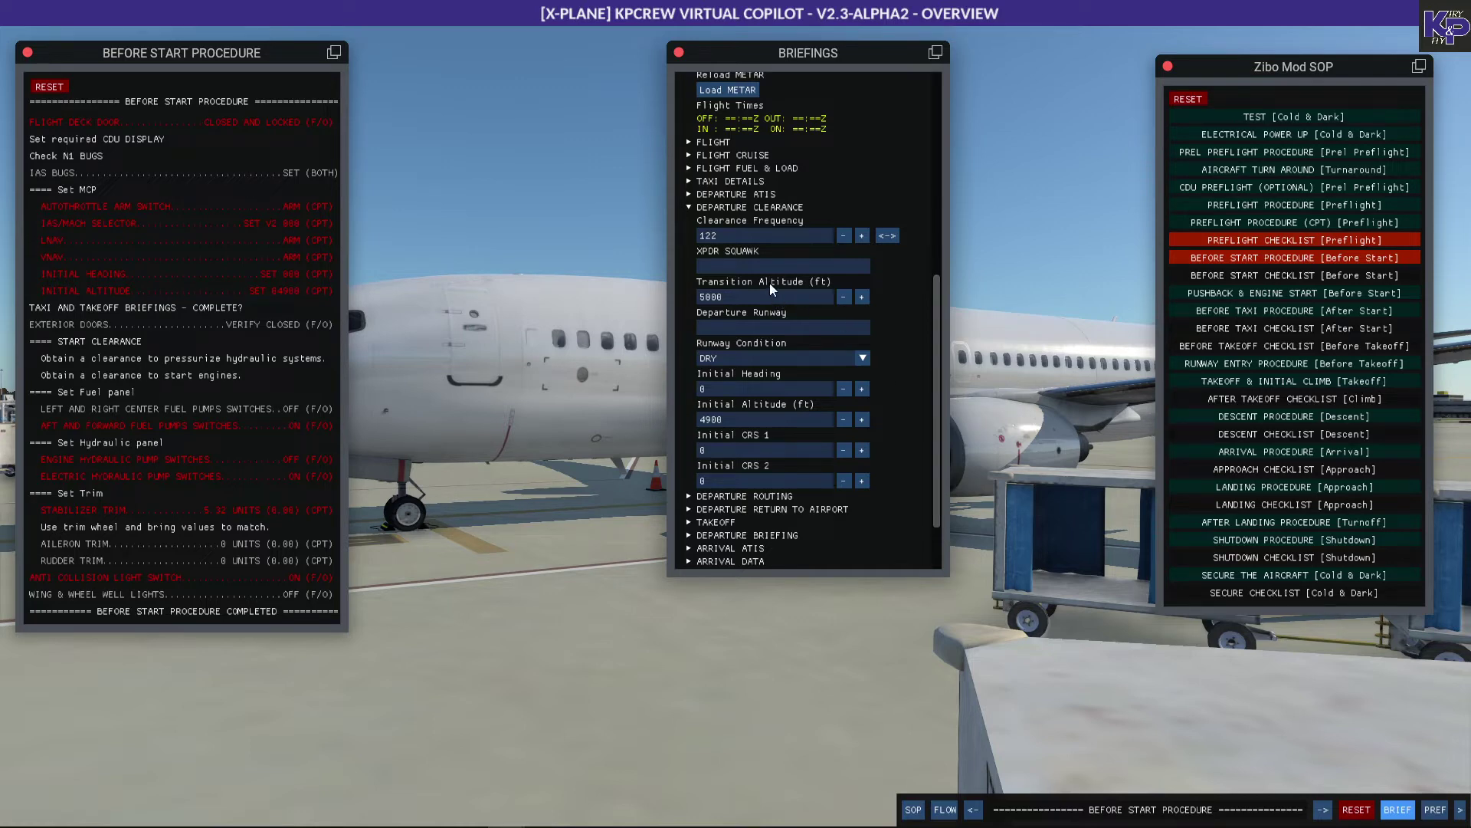
pyautogui.click(689, 208)
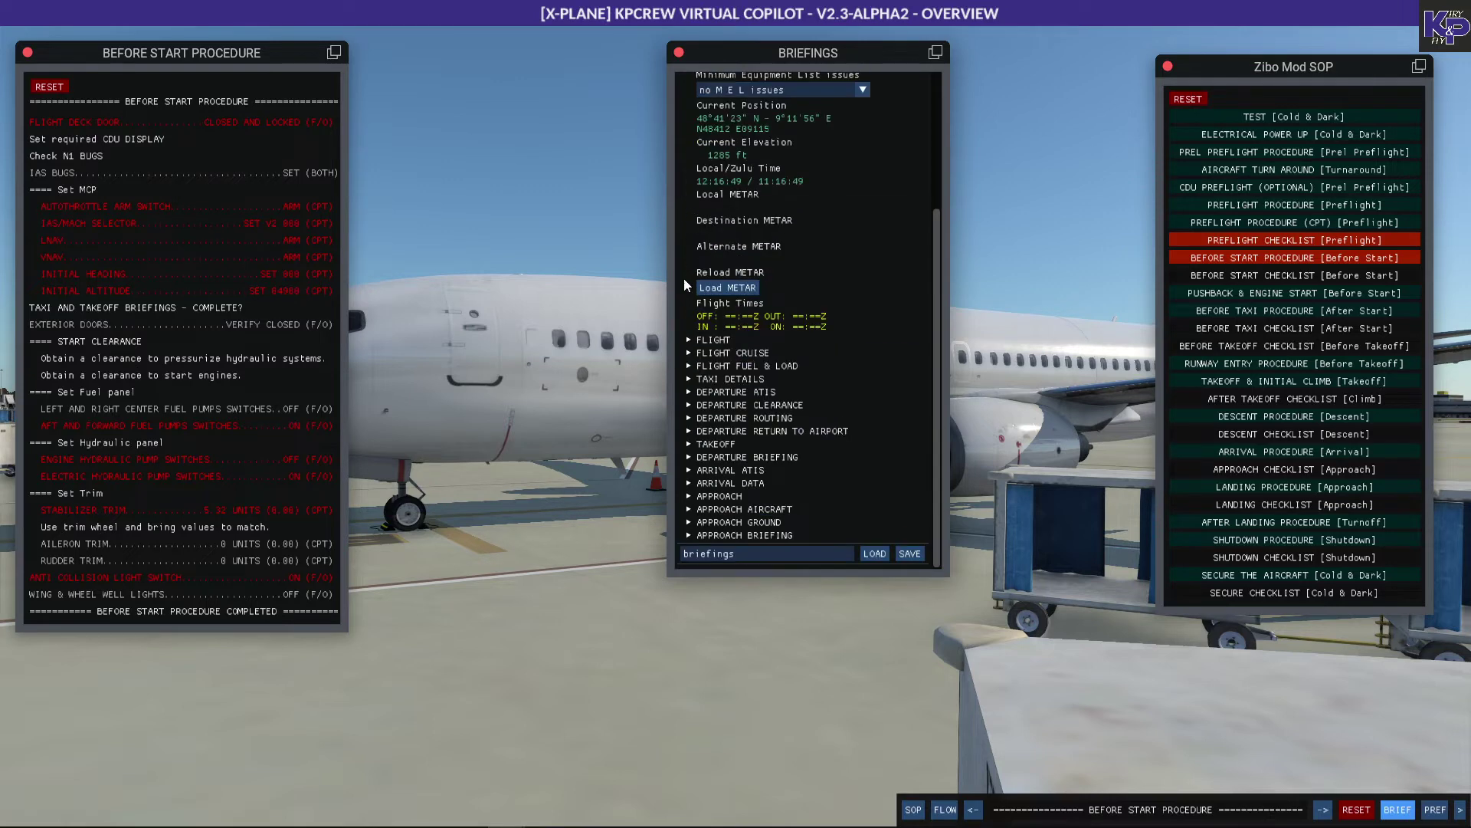
pyautogui.click(688, 418)
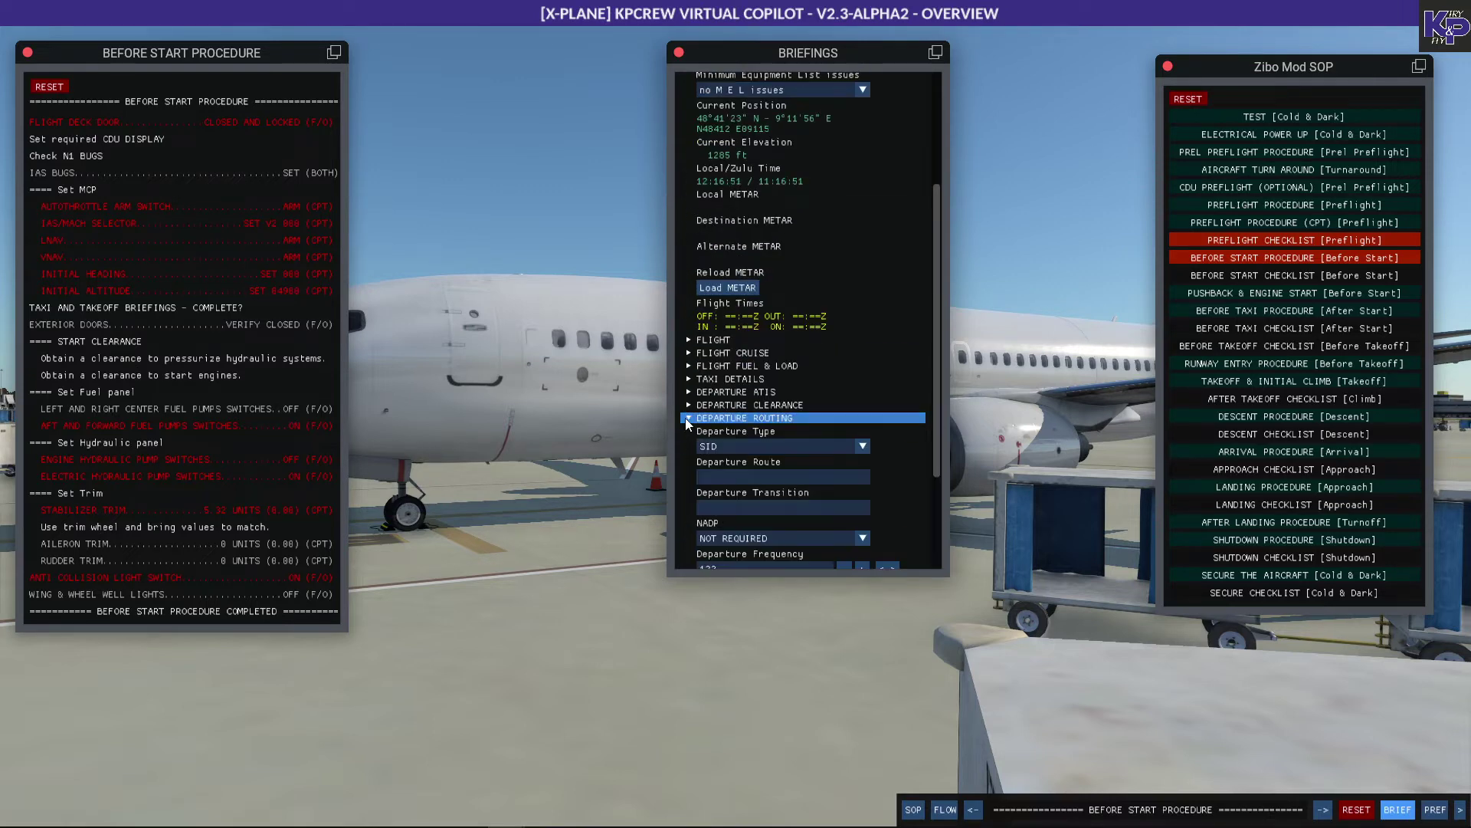
pyautogui.scroll(-3, 921, 416)
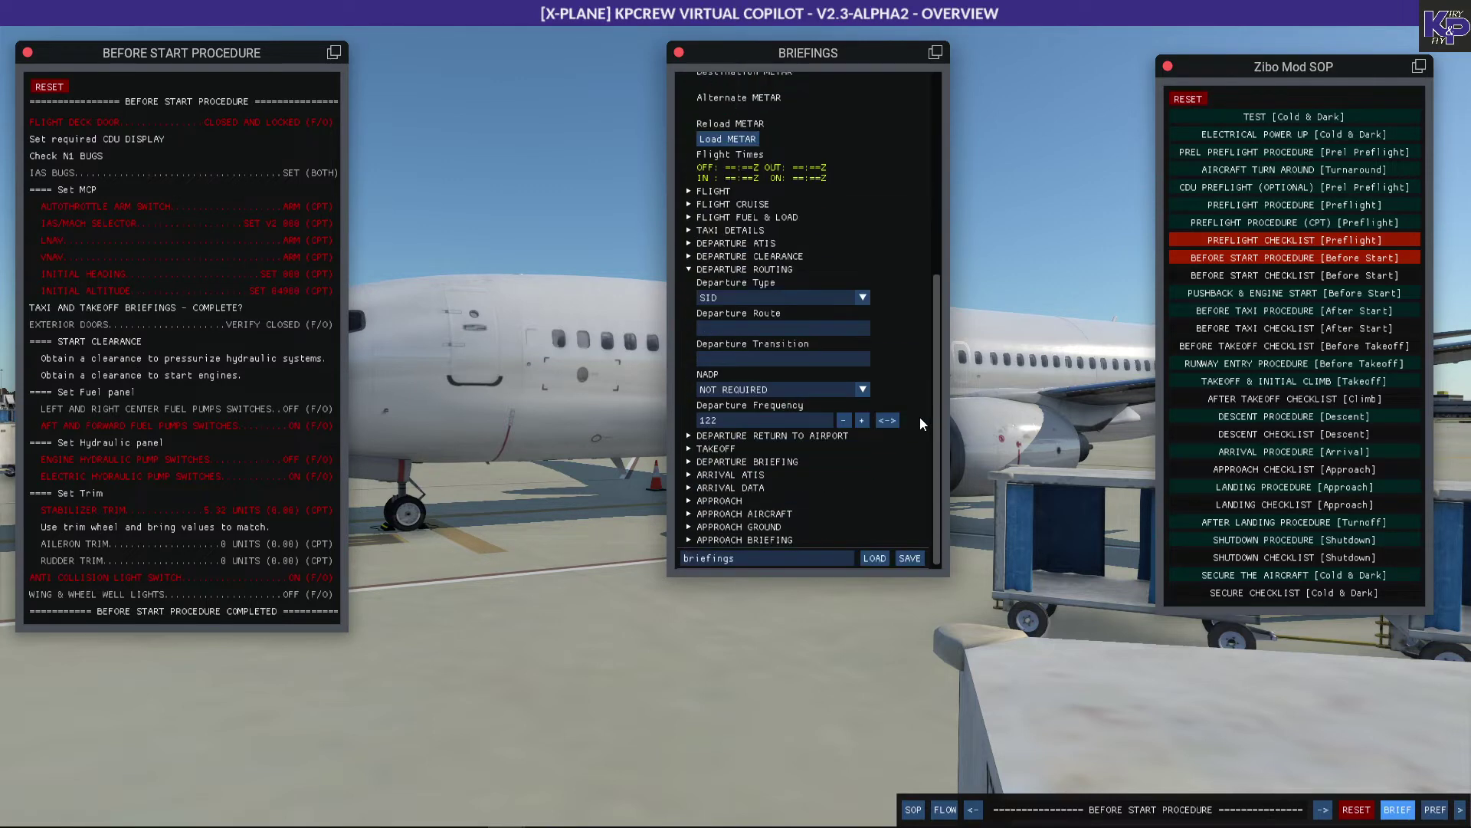
pyautogui.click(690, 436)
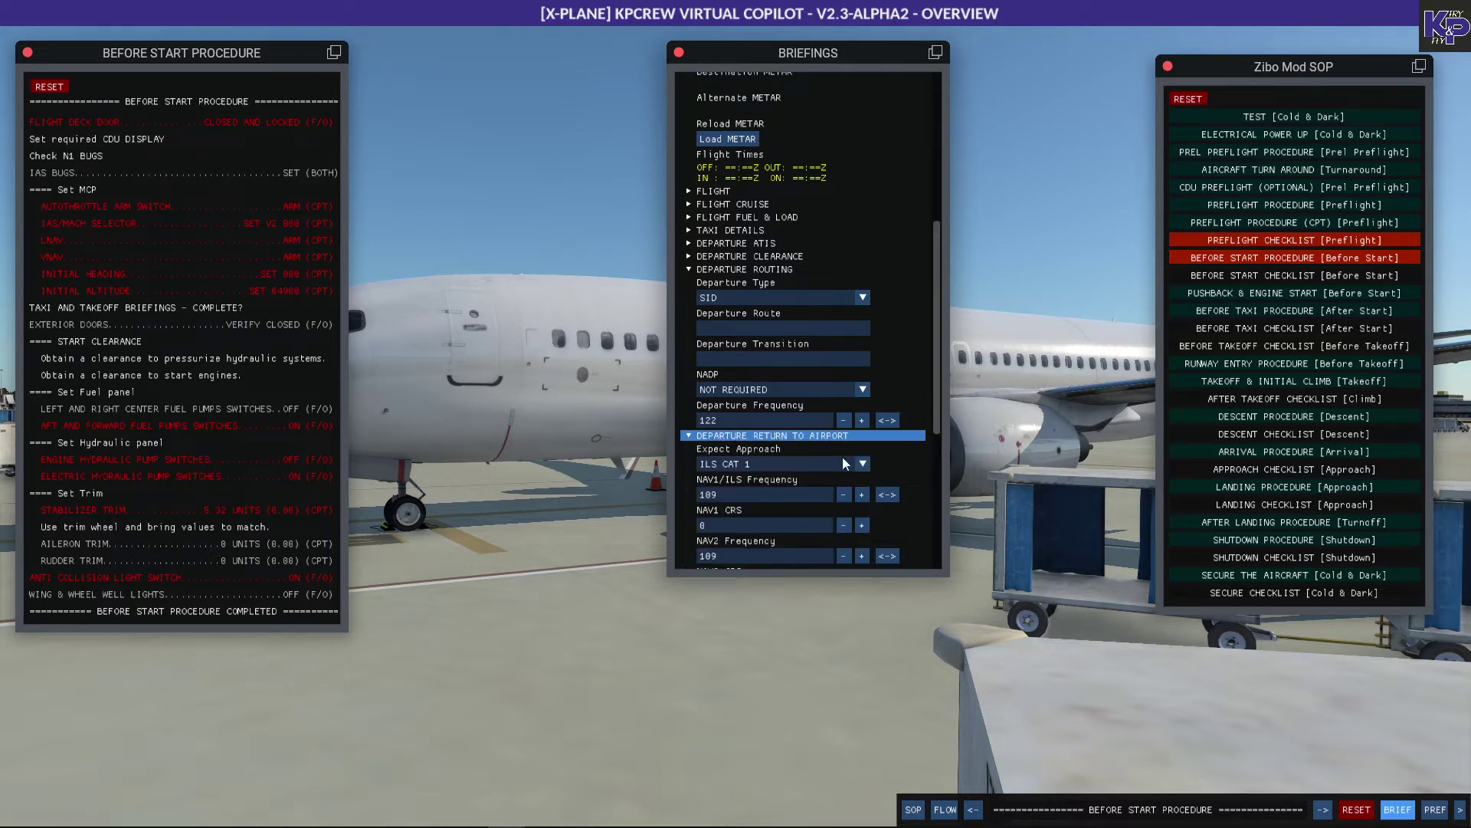
pyautogui.scroll(-3, 895, 450)
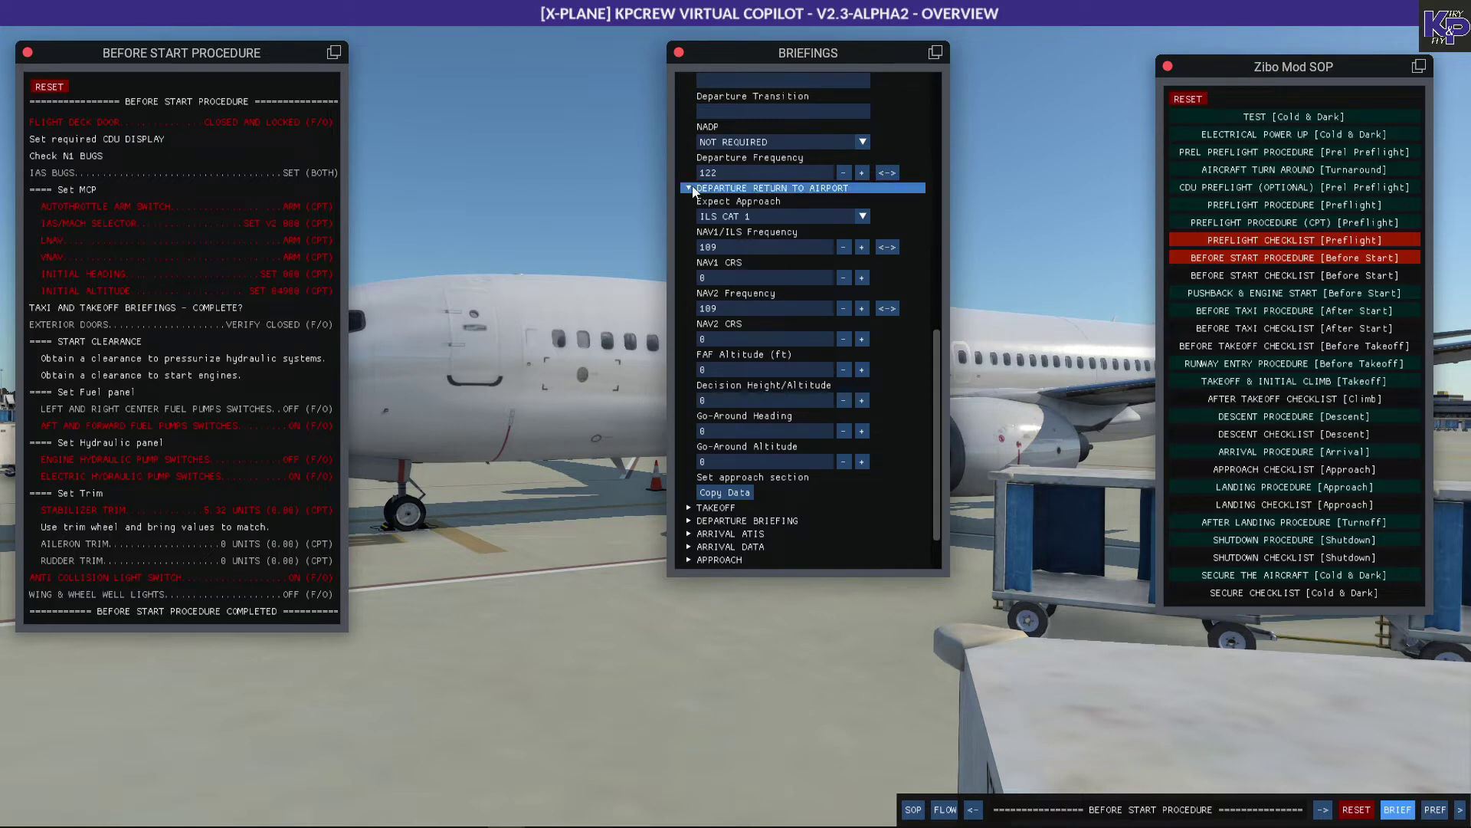
pyautogui.click(789, 188)
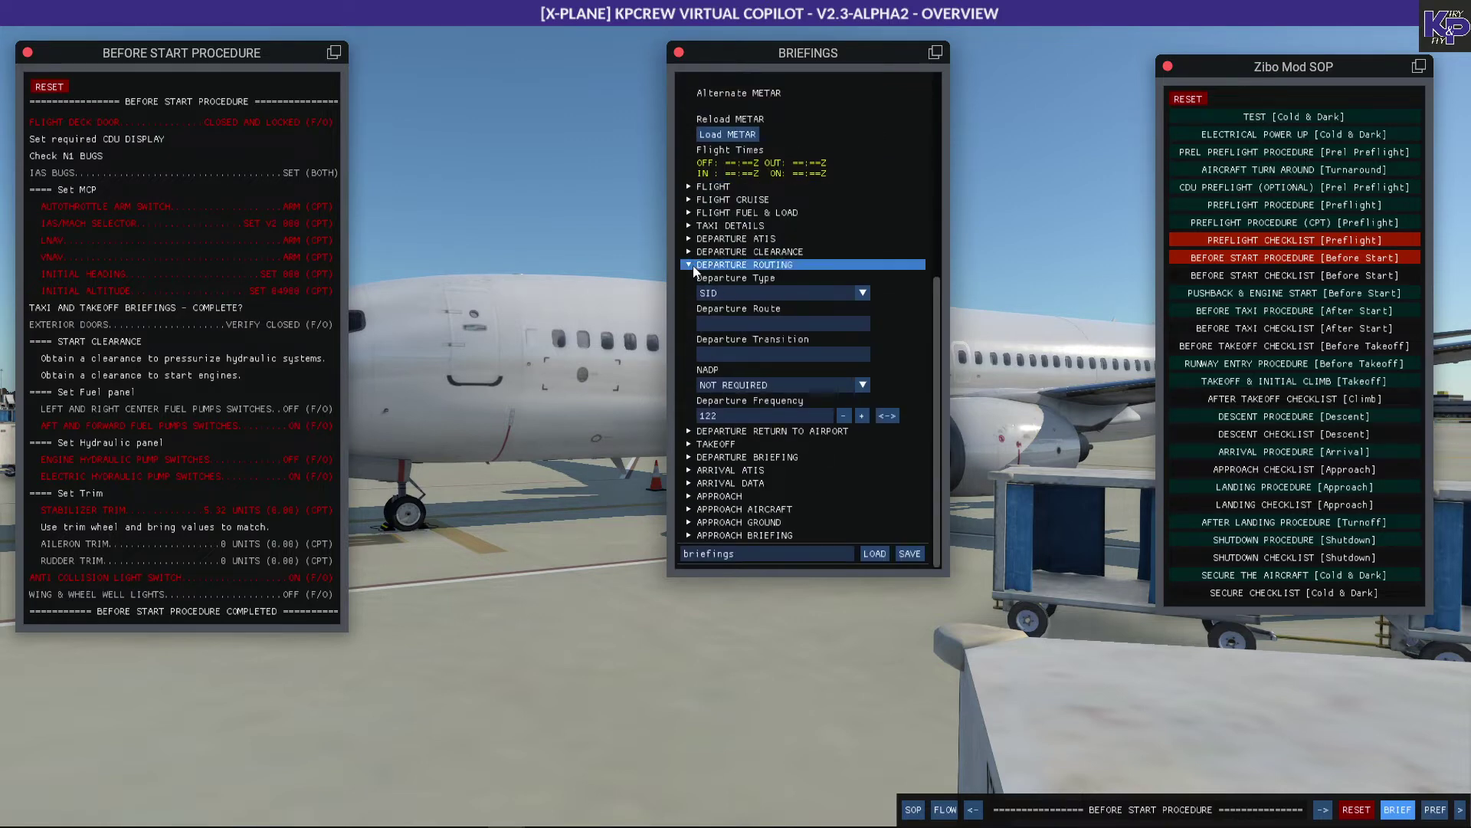
pyautogui.click(758, 265)
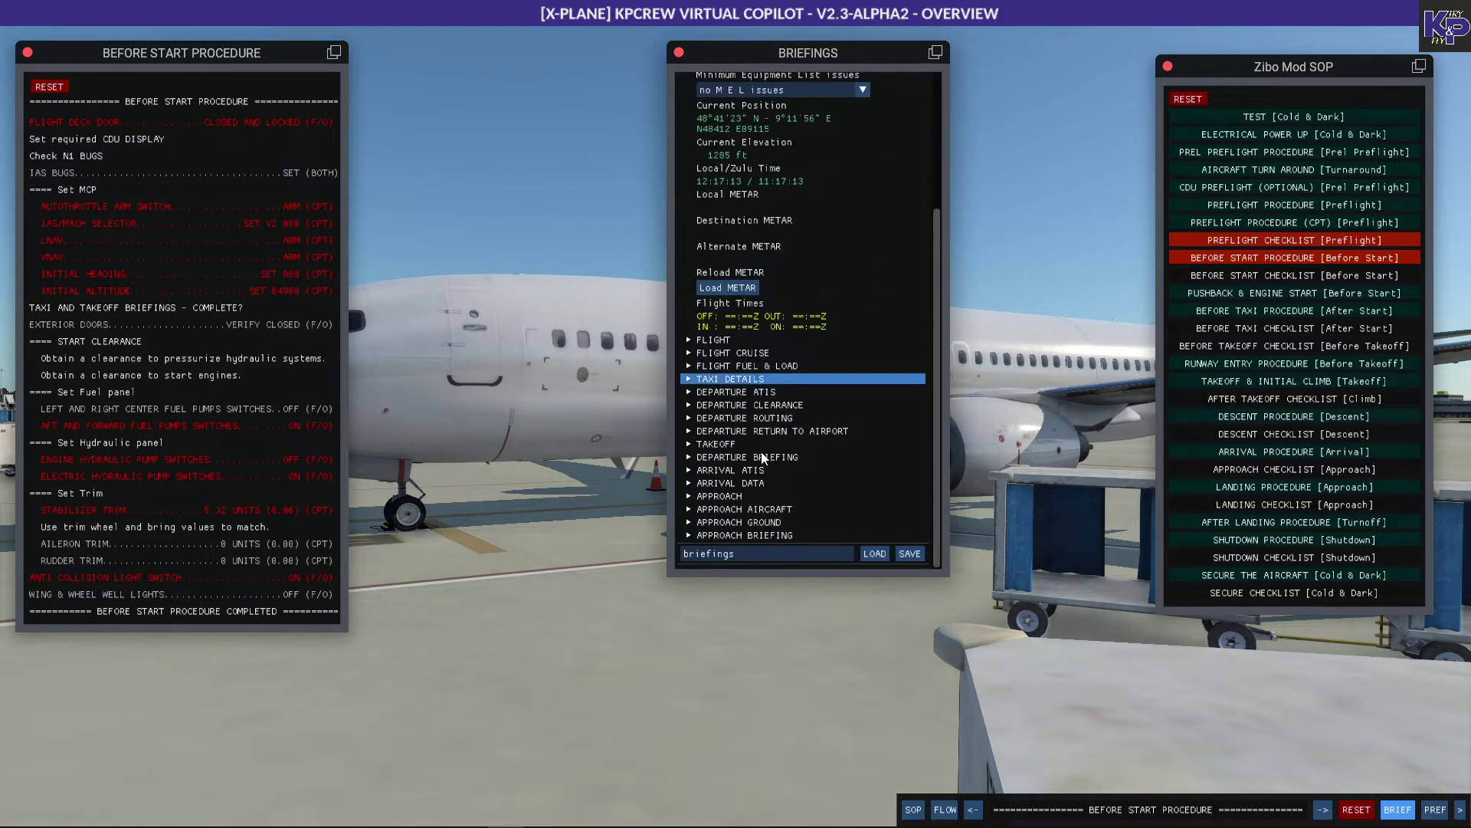
# Step: Expand ARRIVAL ATIS, select the 122 ATIS frequency, and expand ARRIVAL DATA
pyautogui.click(692, 472)
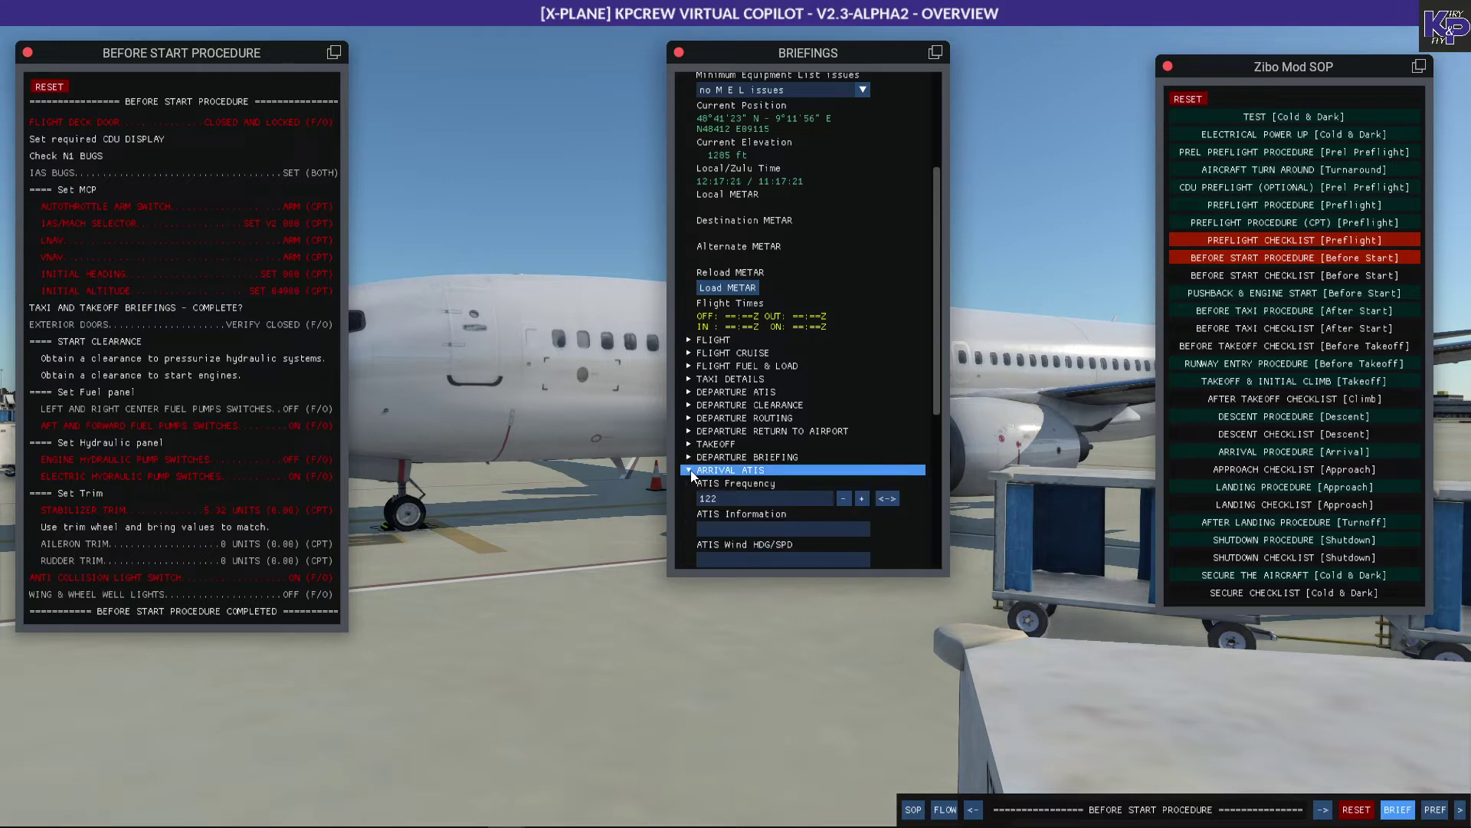
pyautogui.scroll(-3, 896, 335)
pyautogui.scroll(-3, 902, 338)
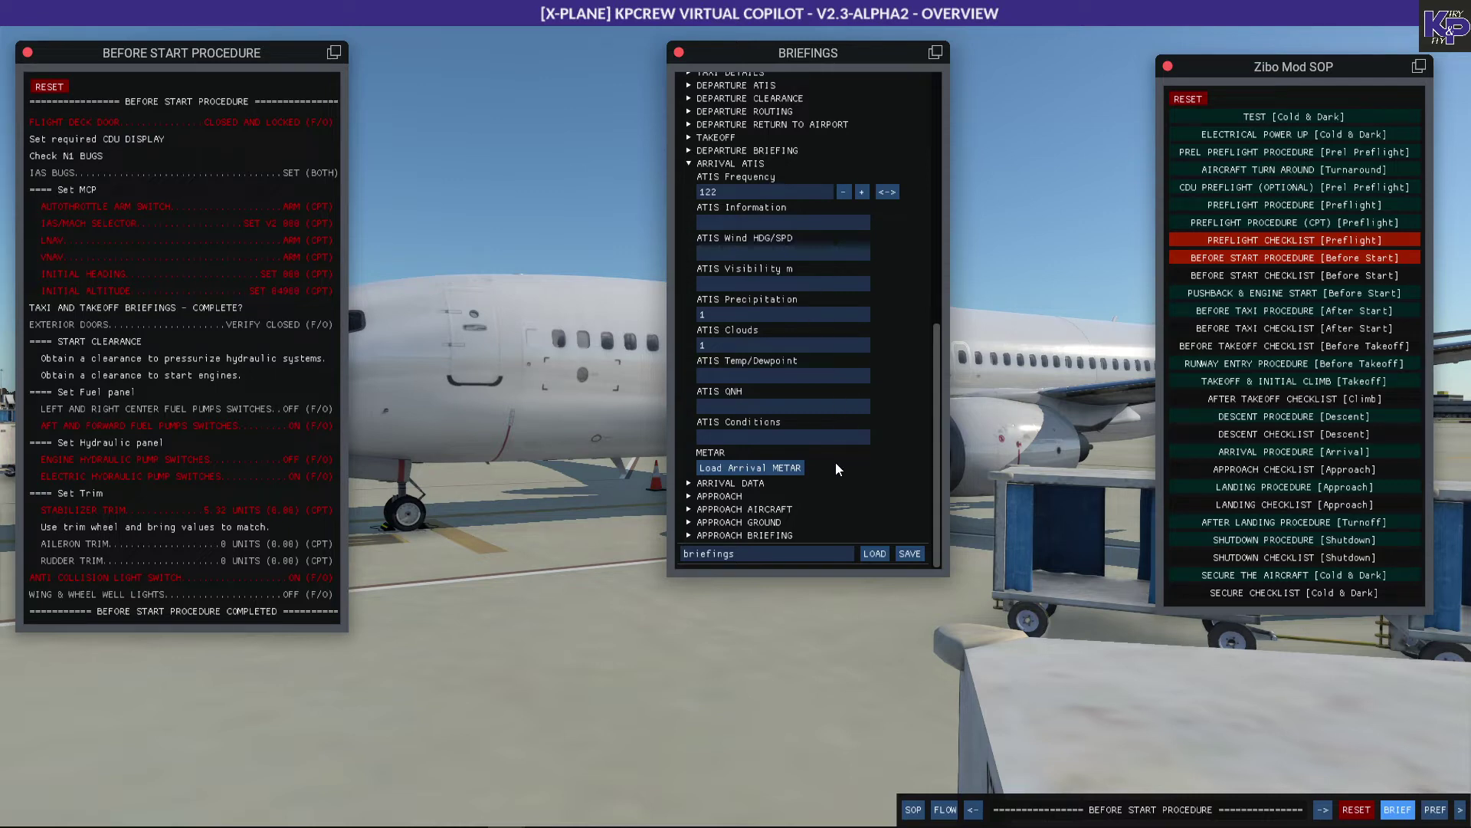
pyautogui.click(779, 192)
pyautogui.click(779, 191)
pyautogui.click(763, 482)
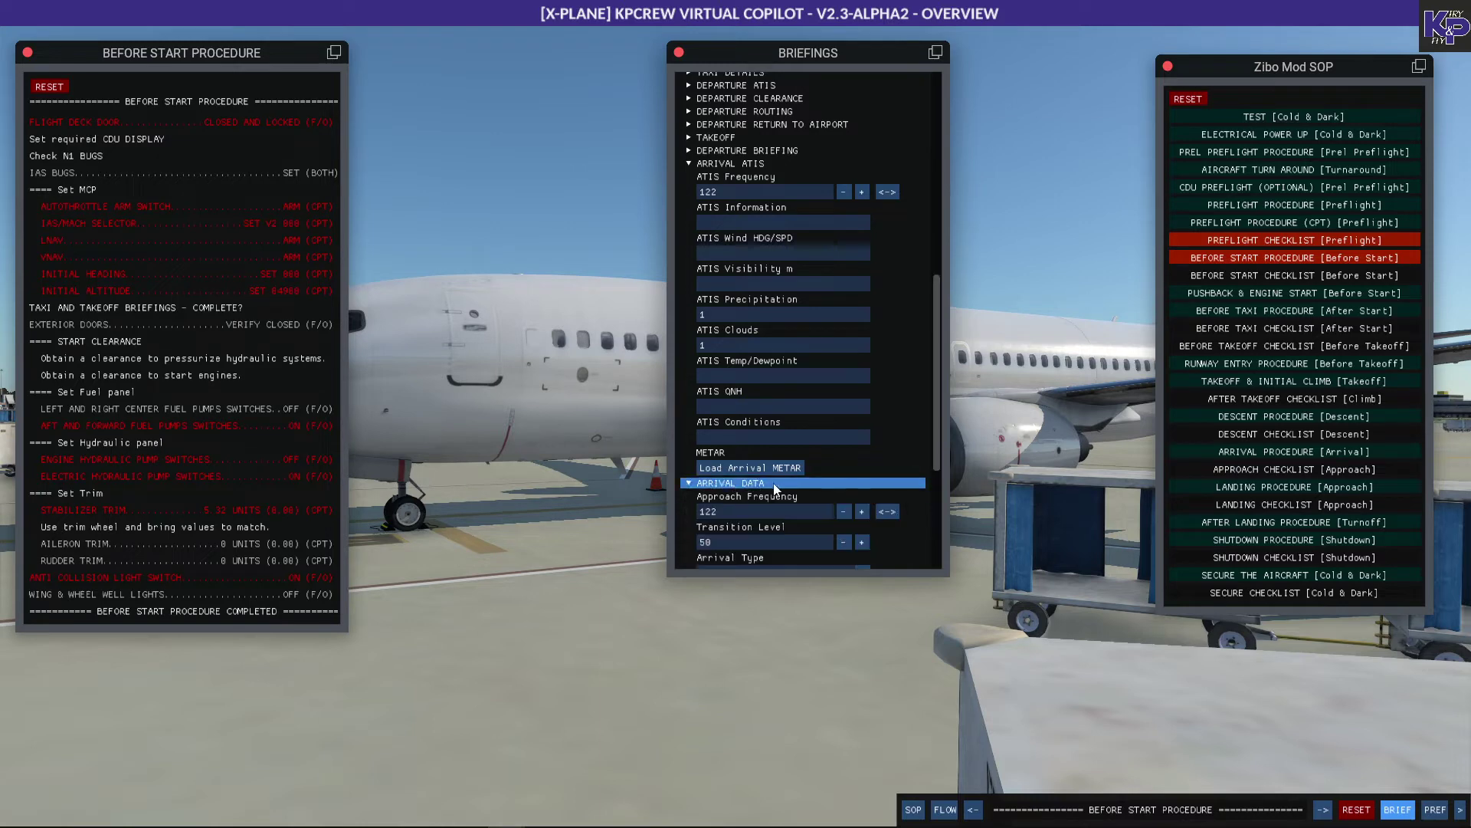
# Step: Expand the APPROACH section and select the tower frequency value 122
pyautogui.scroll(-3, 860, 413)
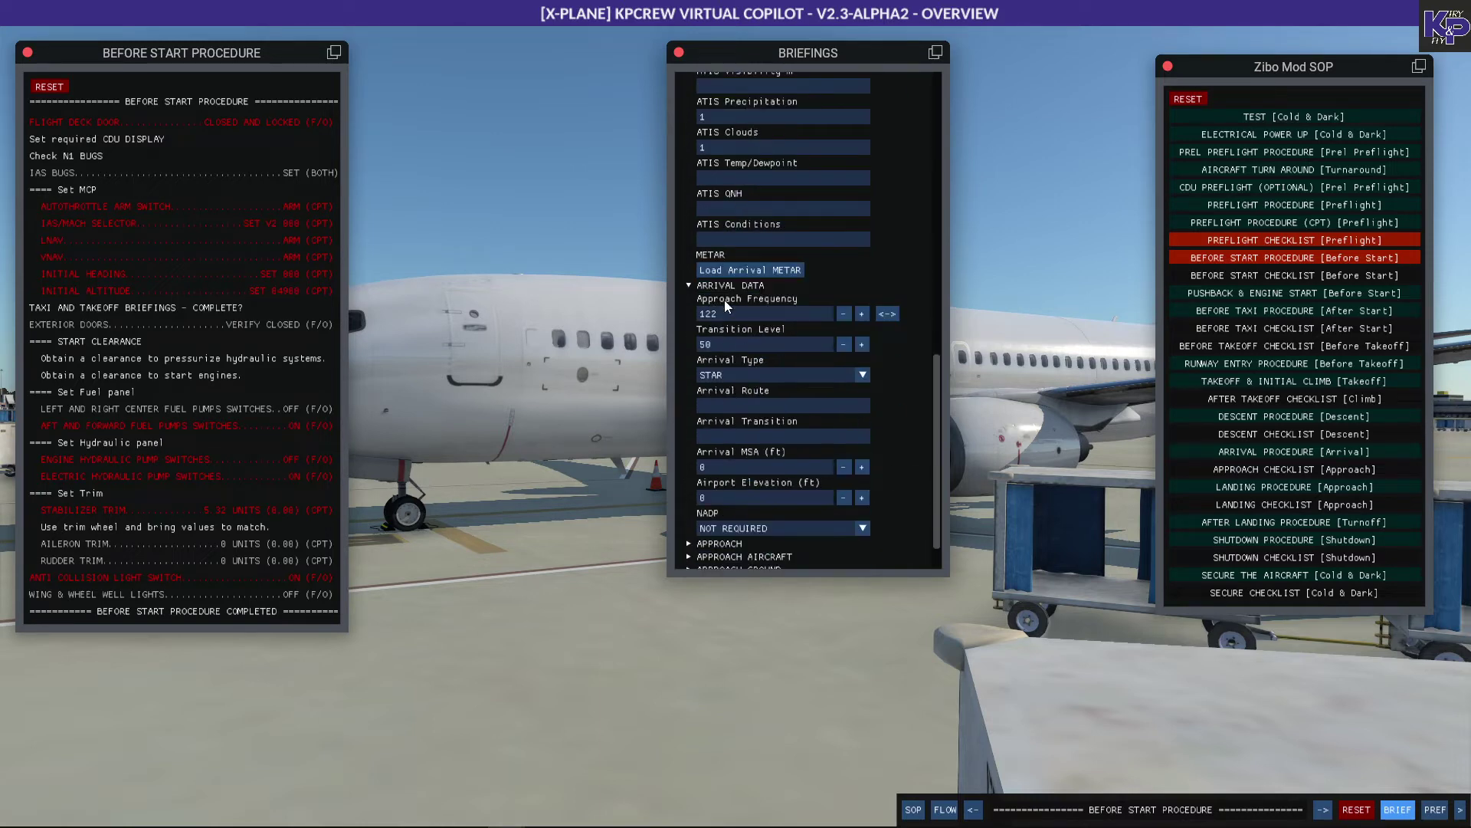
pyautogui.click(708, 544)
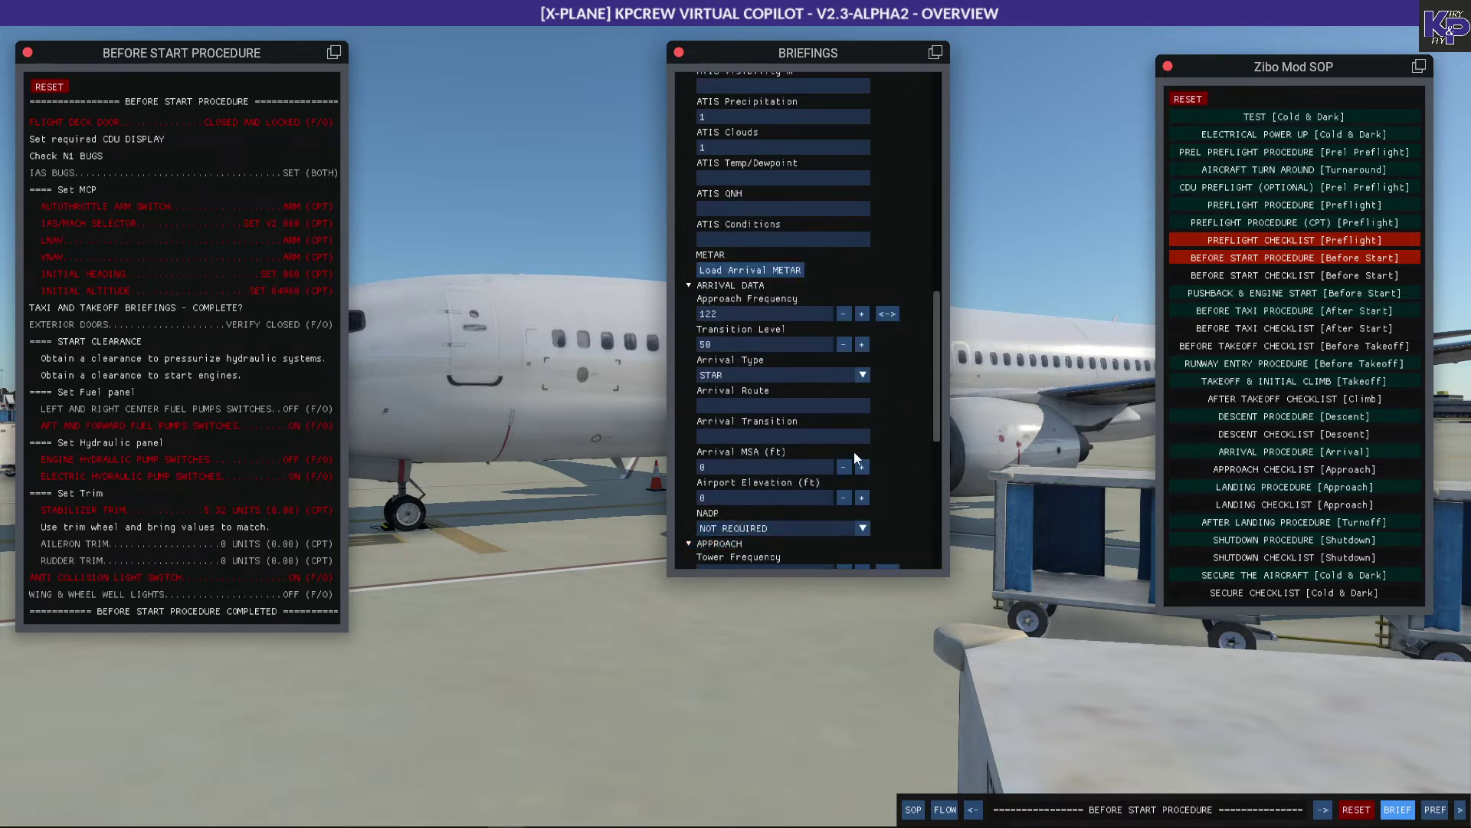
pyautogui.scroll(-5, 853, 452)
pyautogui.scroll(-1, 739, 241)
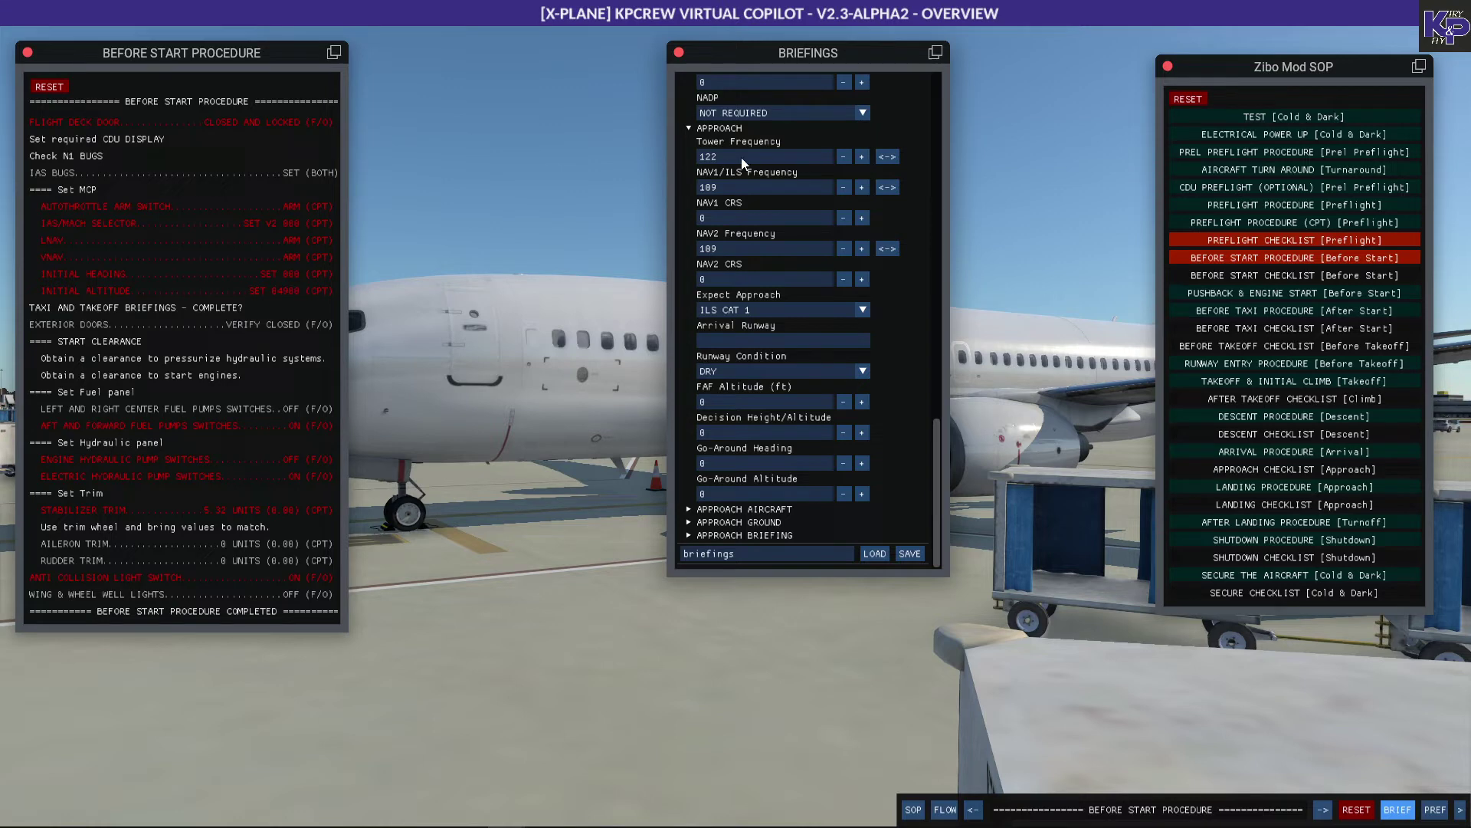
pyautogui.click(719, 158)
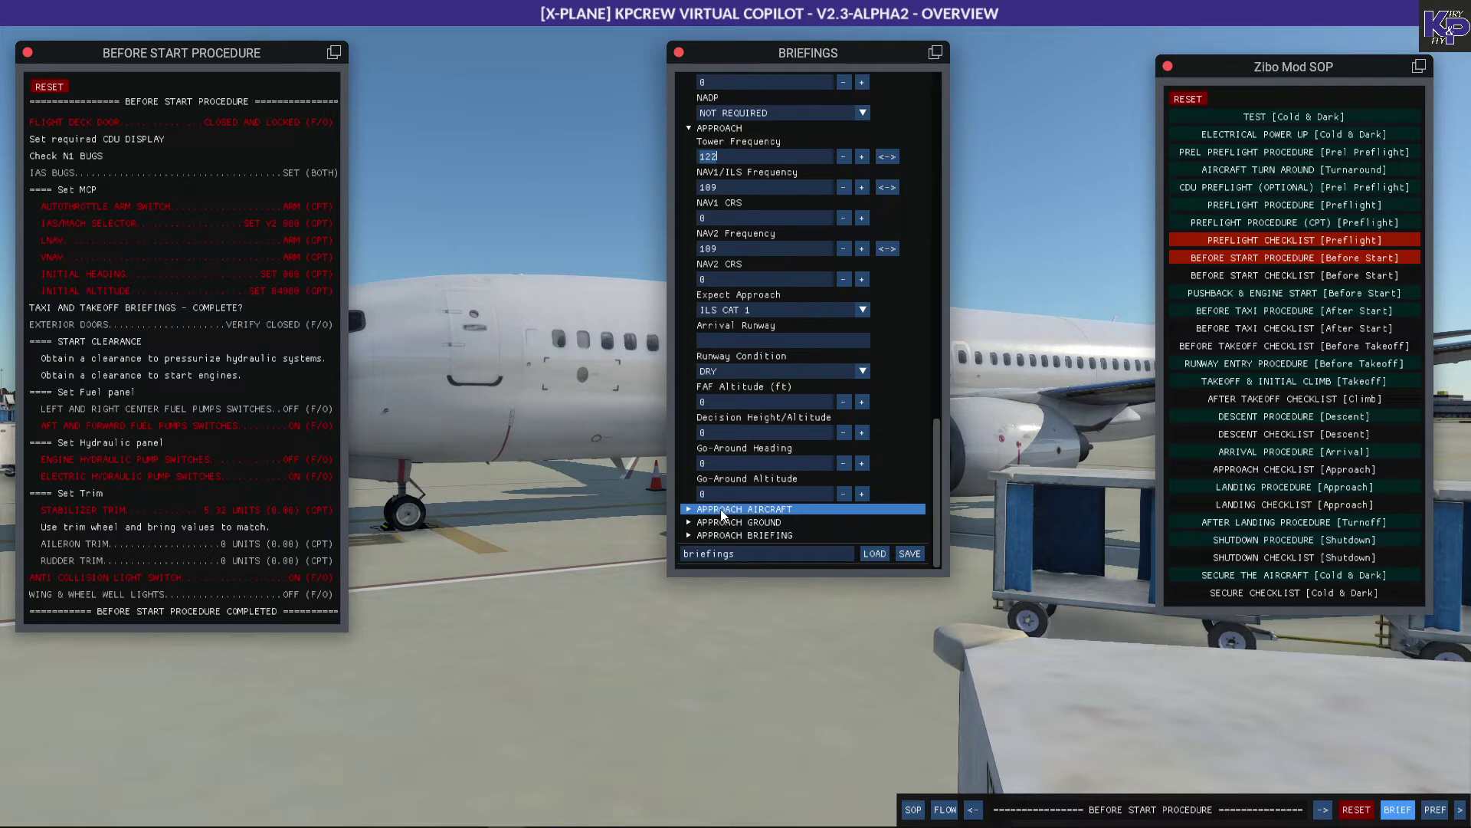
# Step: Expand APPROACH AIRCRAFT, APPROACH GROUND and APPROACH BRIEFING, then scroll through the briefing text
pyautogui.click(751, 509)
pyautogui.scroll(-5, 751, 509)
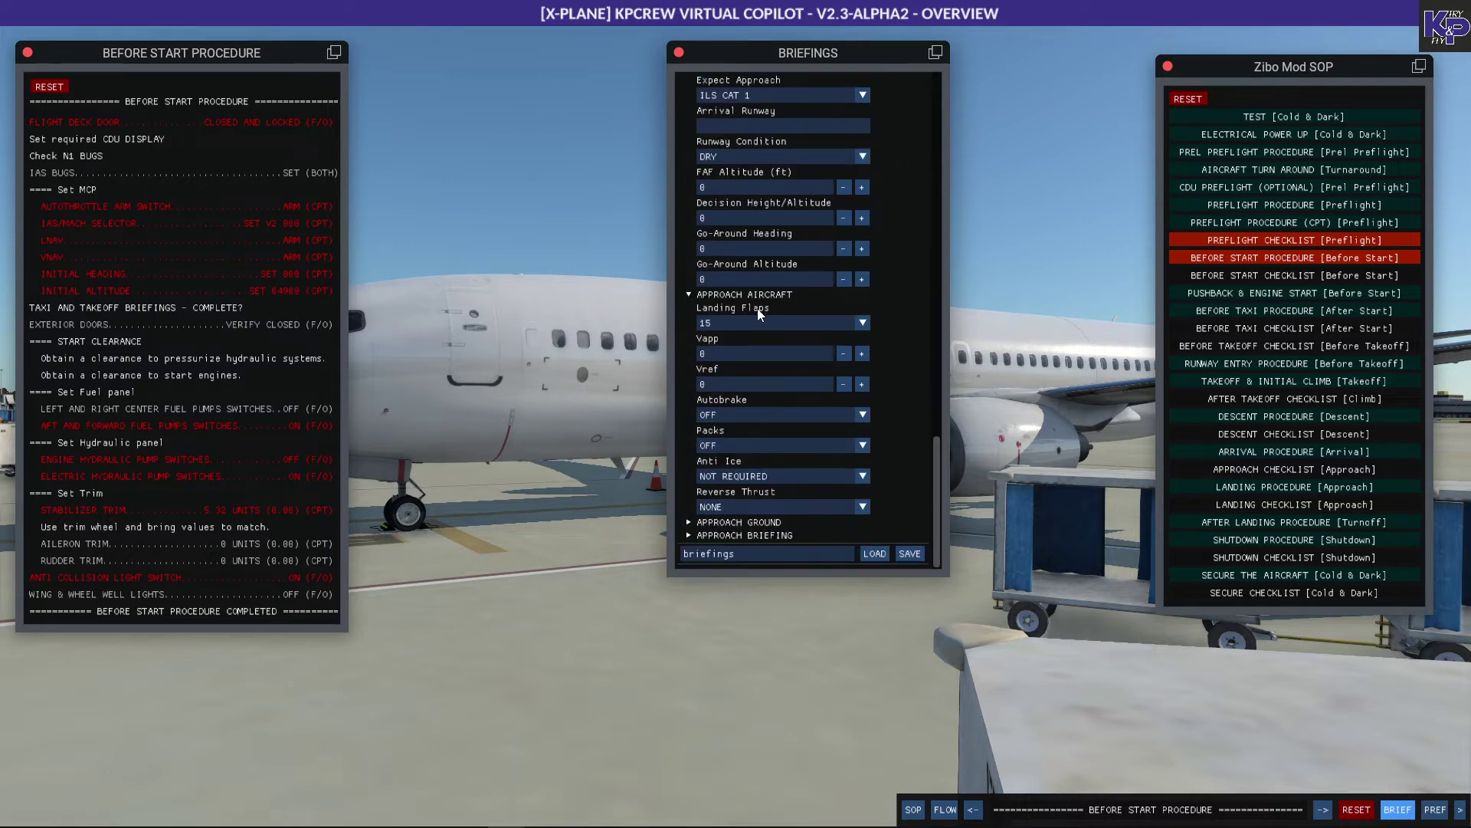
pyautogui.click(717, 523)
pyautogui.scroll(-4, 747, 475)
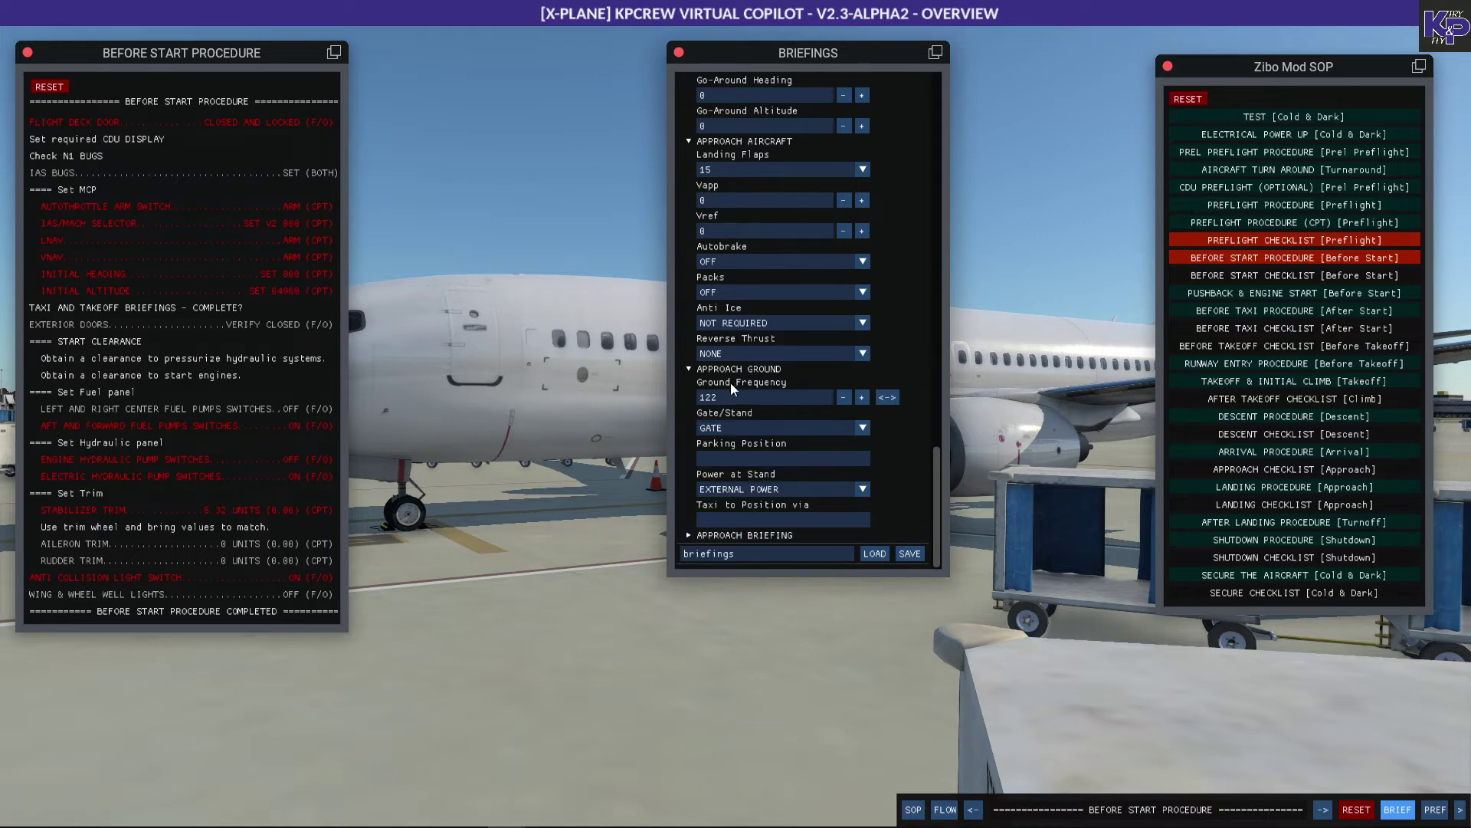
pyautogui.click(725, 535)
pyautogui.scroll(-3, 736, 499)
pyautogui.scroll(-3, 735, 499)
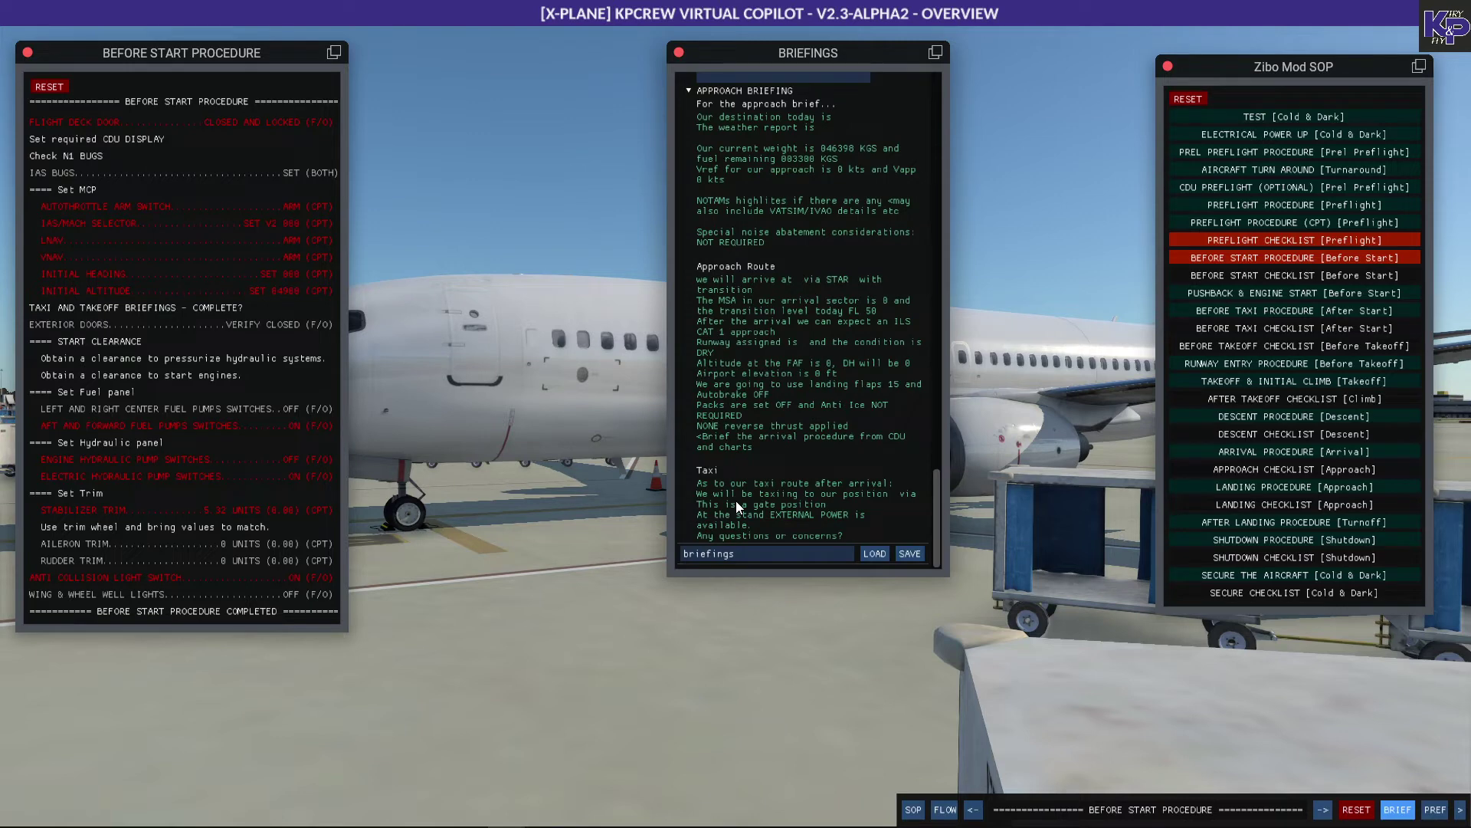
pyautogui.scroll(12, 736, 499)
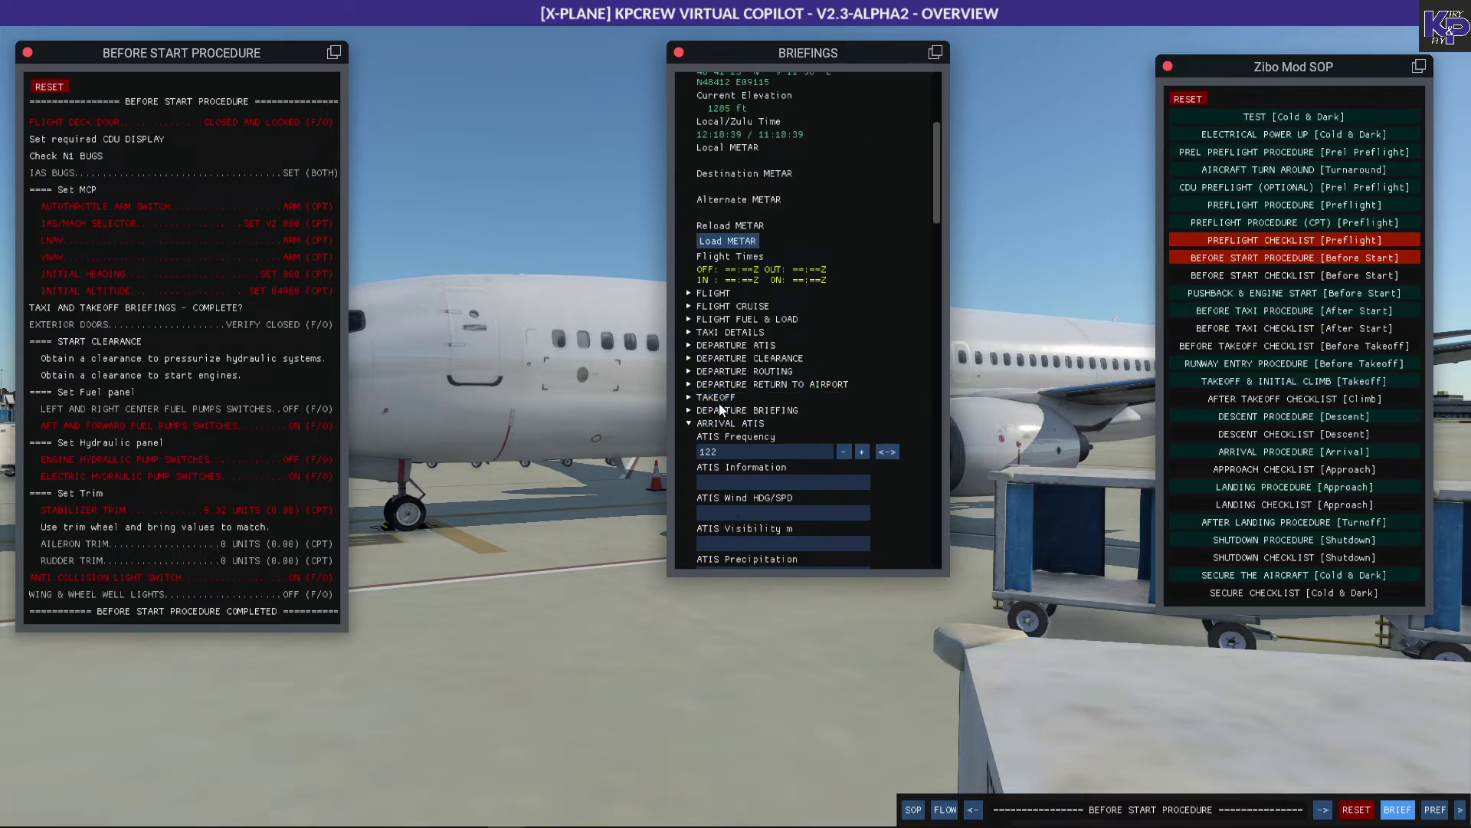
# Step: Expand DEPARTURE BRIEFING, scroll through its taxi, departure and safety text, then collapse it
pyautogui.click(721, 414)
pyautogui.scroll(-3, 837, 369)
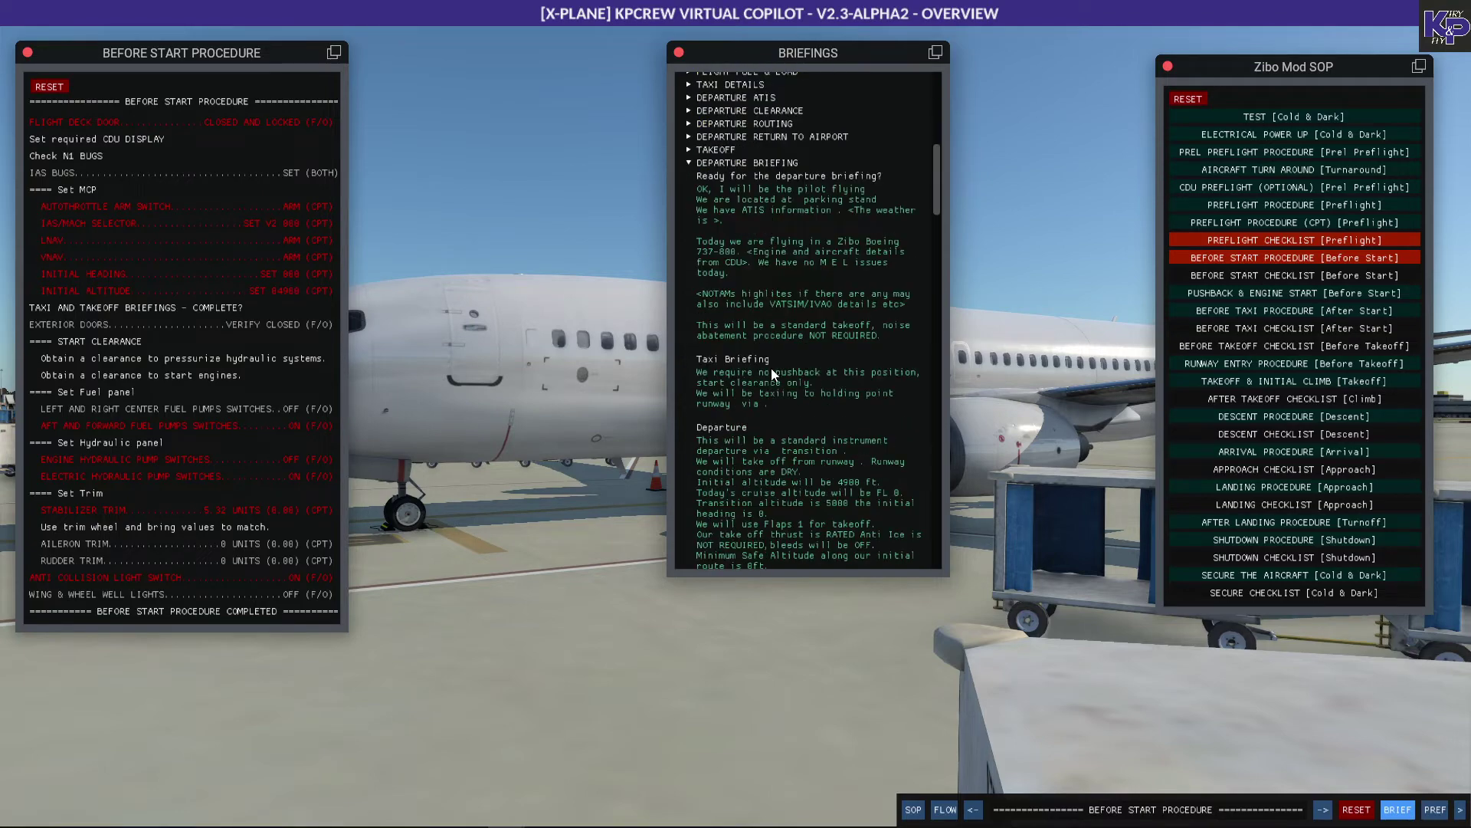
pyautogui.scroll(-3, 772, 374)
pyautogui.scroll(-10, 771, 368)
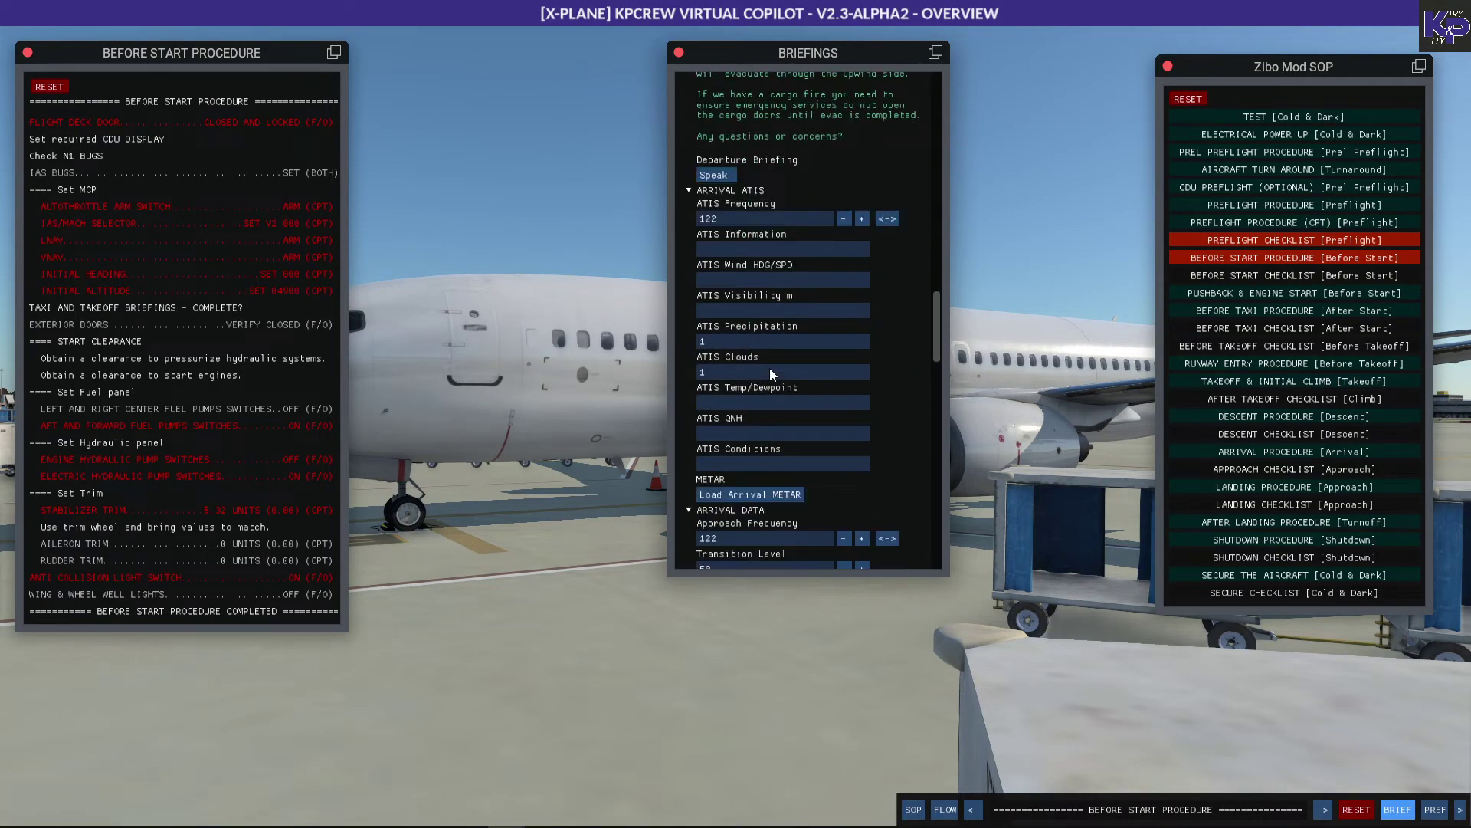
pyautogui.scroll(8, 770, 368)
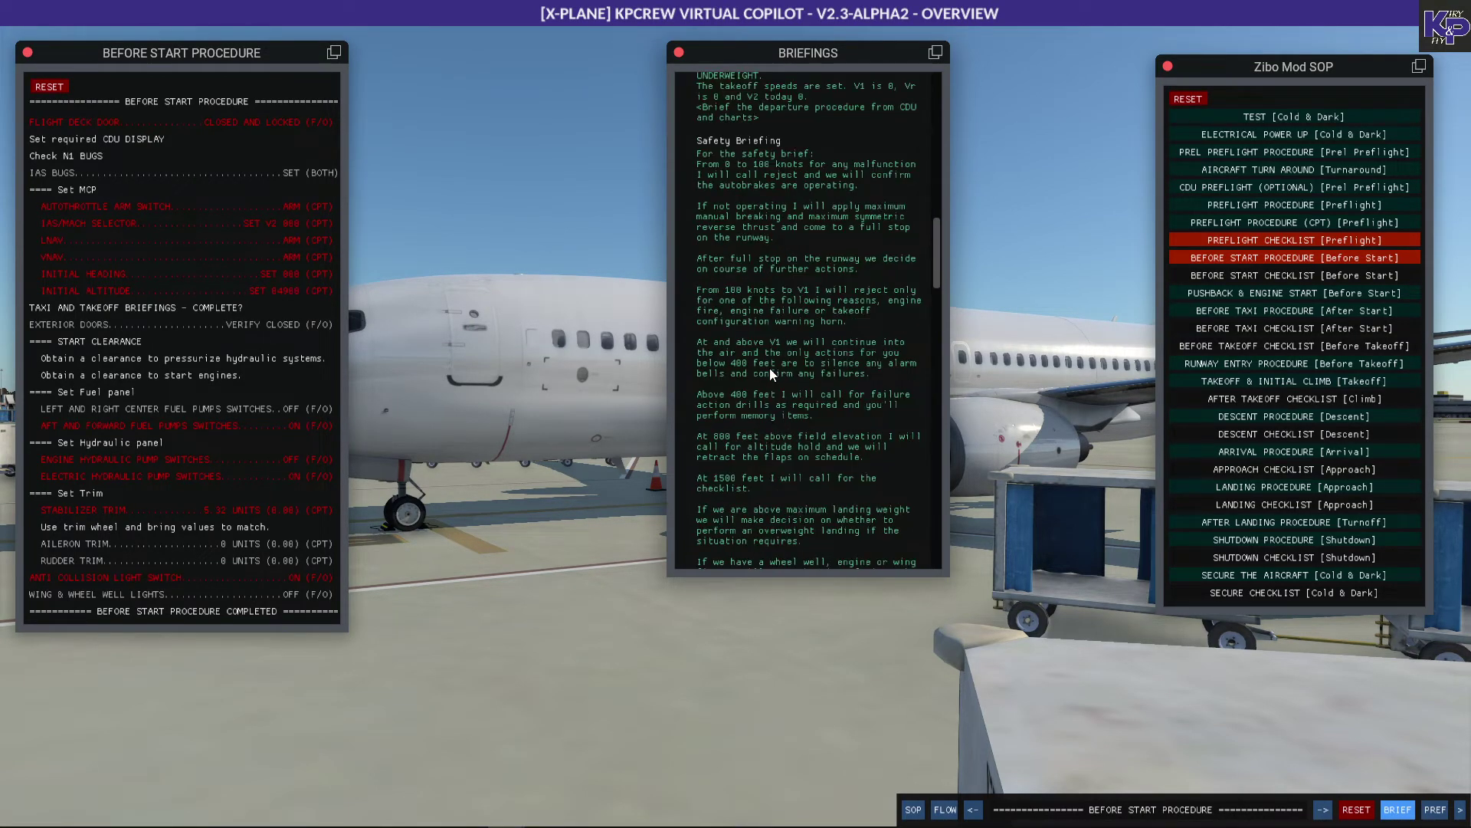
pyautogui.scroll(6, 769, 368)
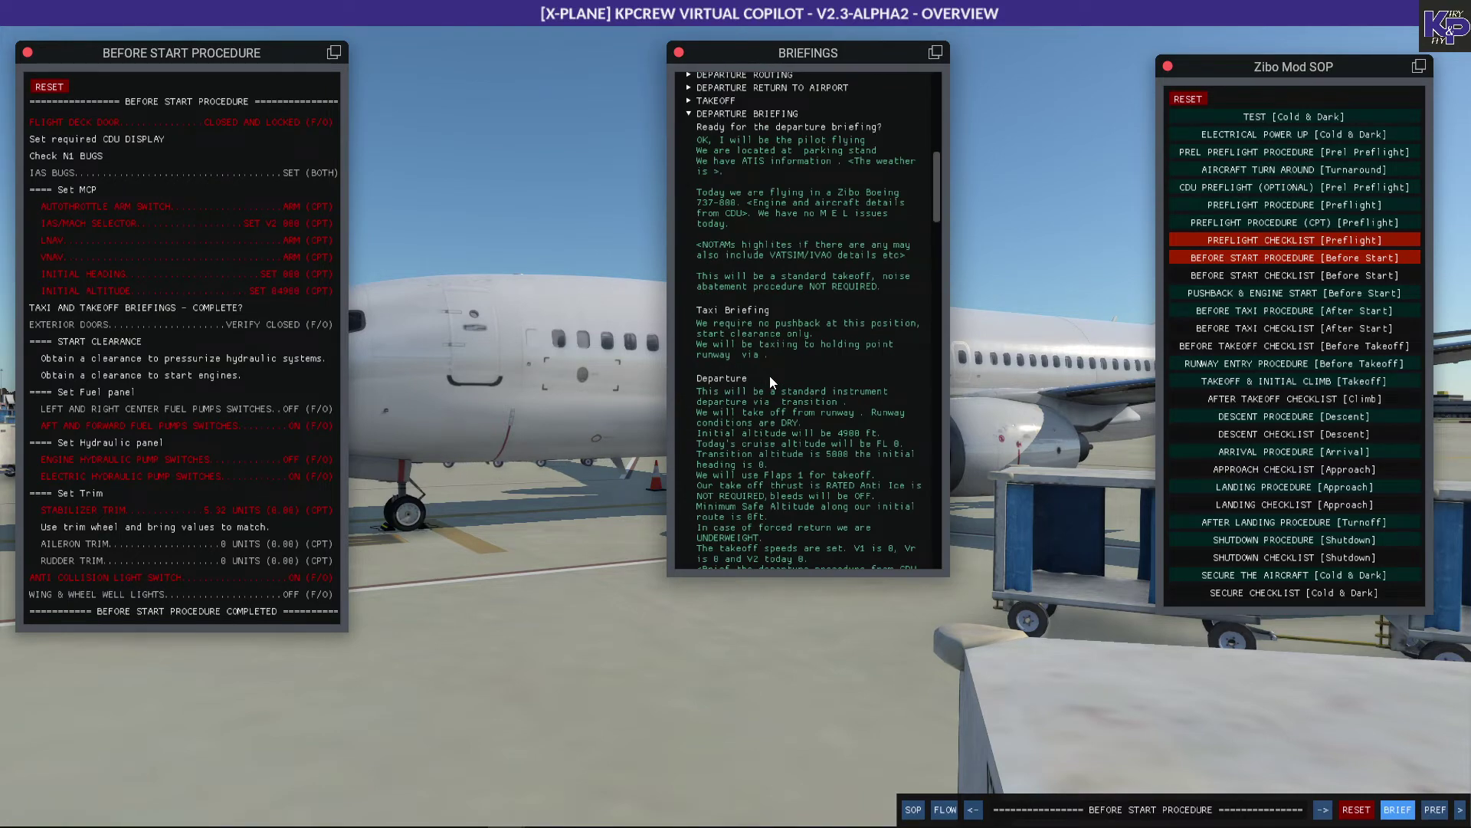
pyautogui.scroll(2, 769, 376)
pyautogui.scroll(-10, 770, 379)
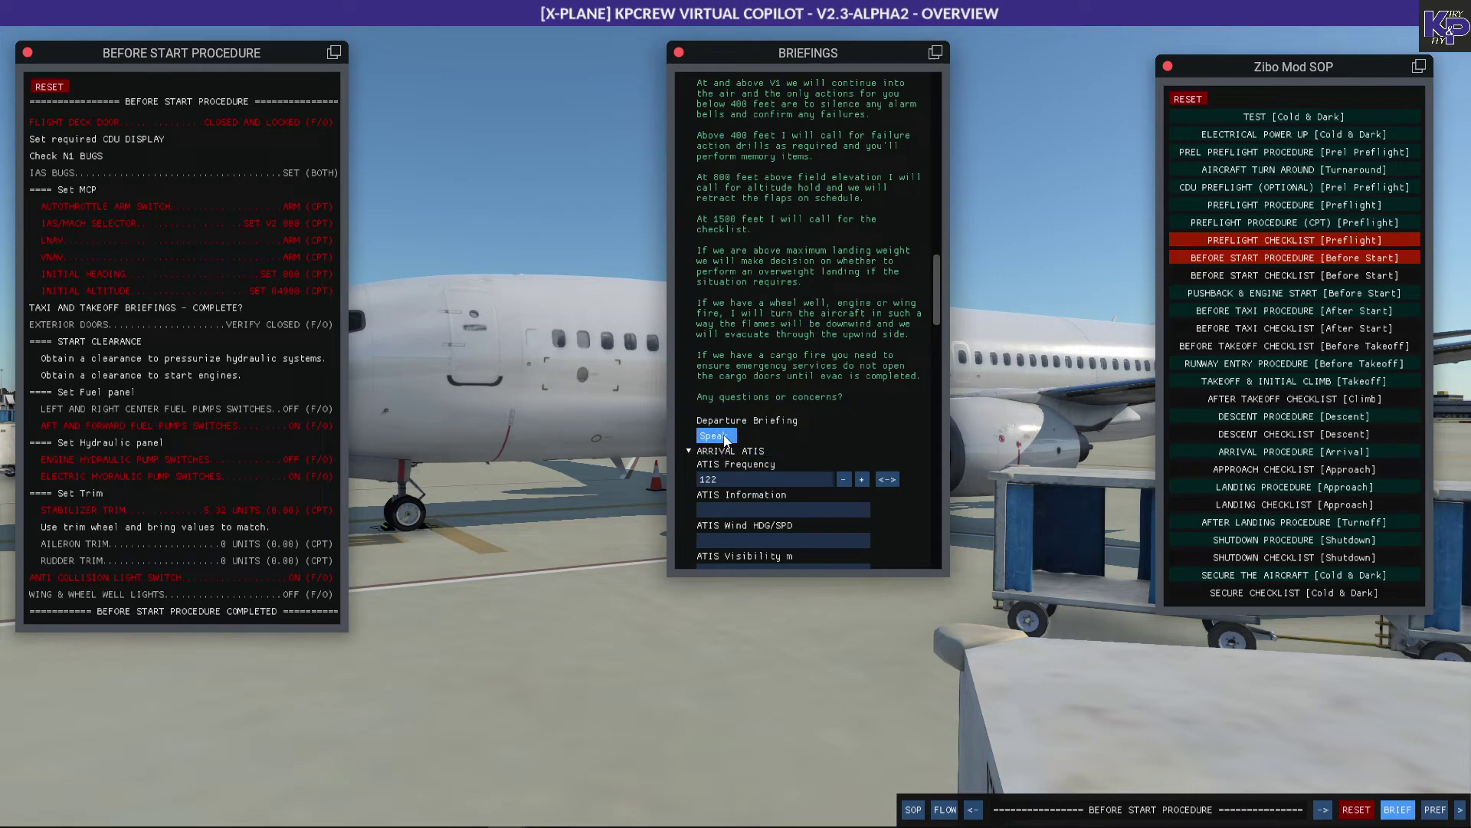
pyautogui.scroll(8, 774, 384)
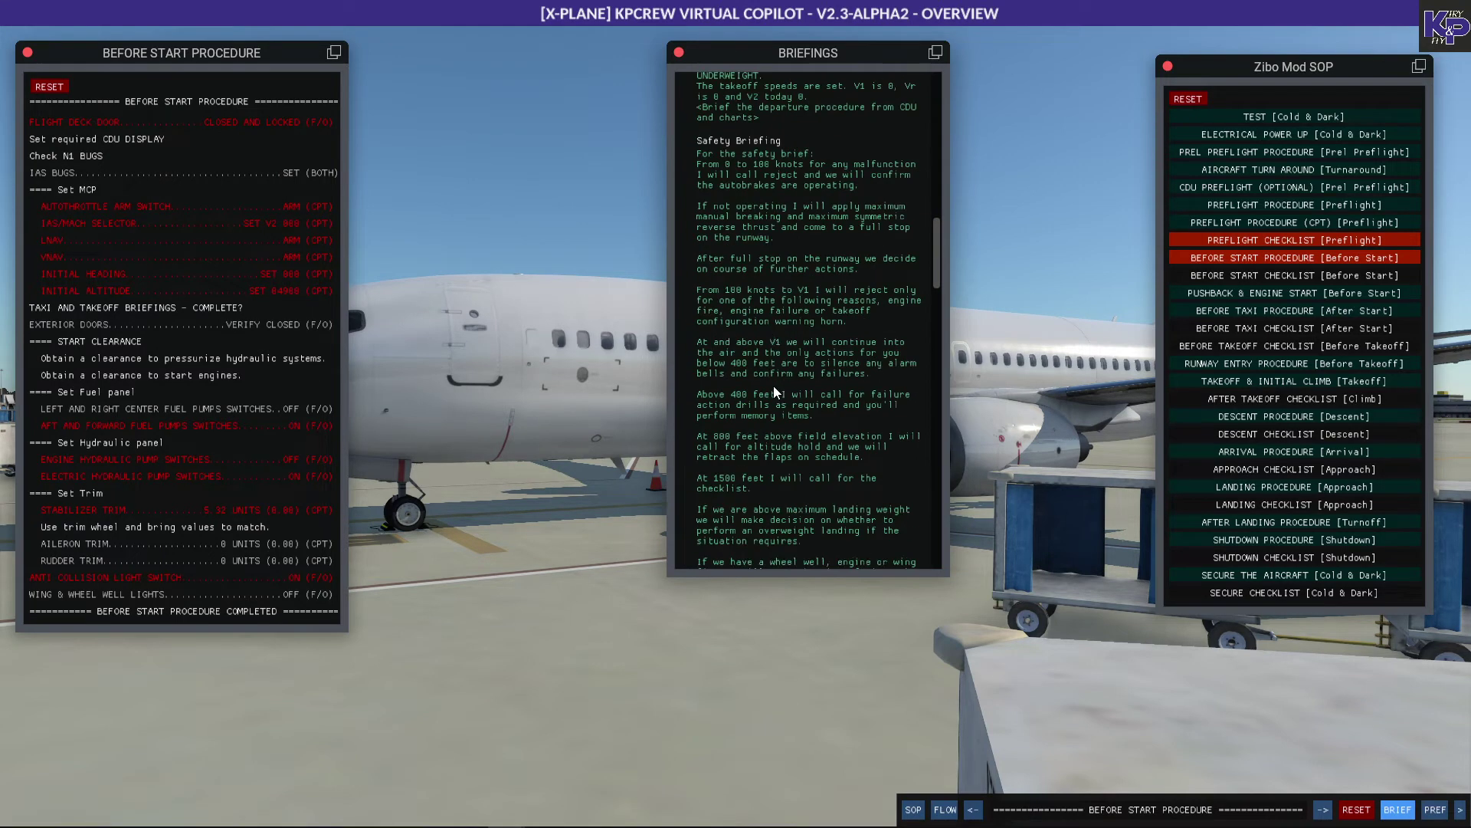
pyautogui.scroll(5, 774, 388)
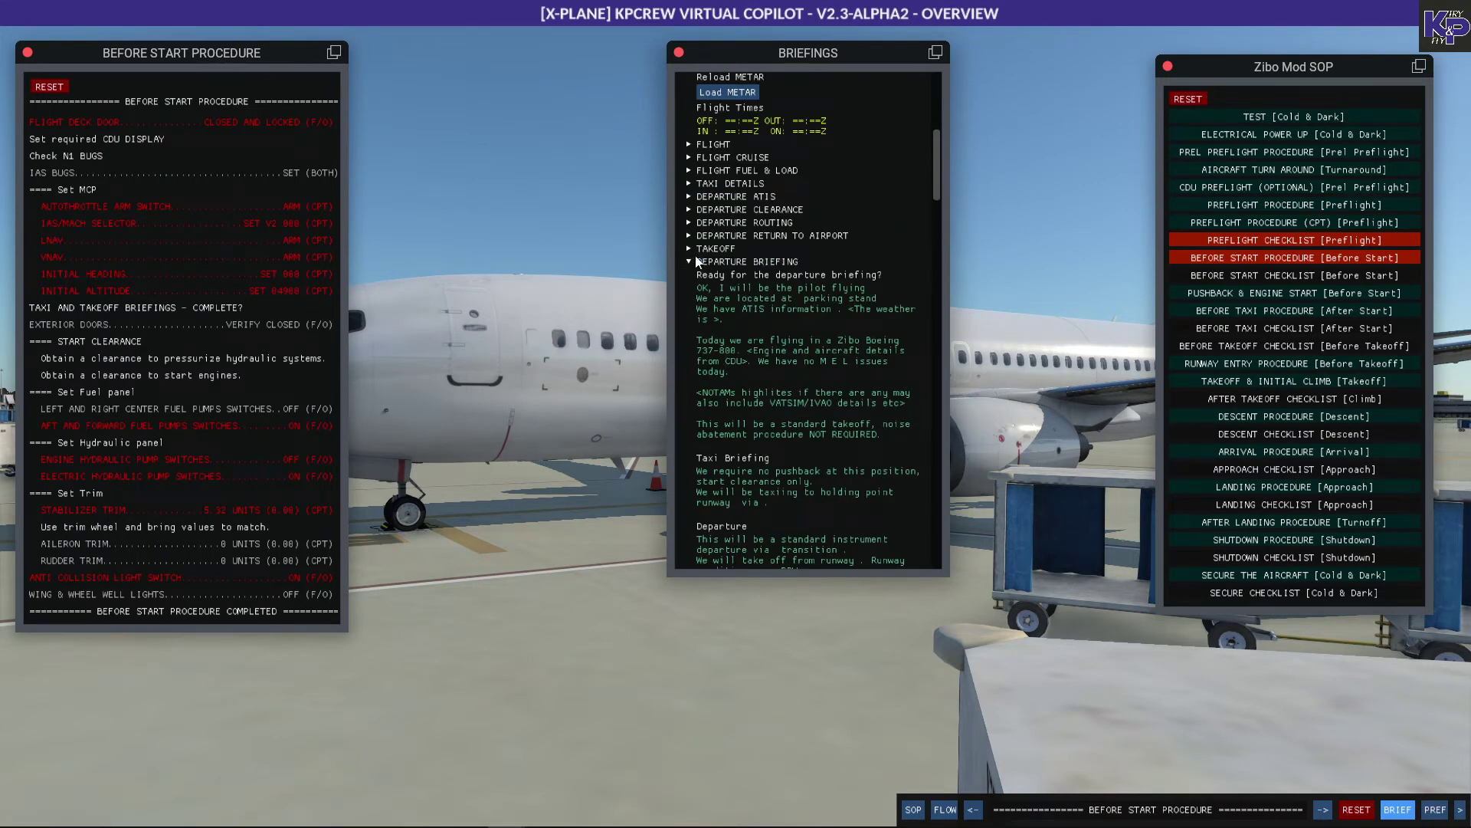
pyautogui.click(691, 263)
# Step: Collapse ARRIVAL ATIS, ARRIVAL DATA, APPROACH, APPROACH AIRCRAFT, APPROACH GROUND and APPROACH BRIEFING
pyautogui.click(692, 276)
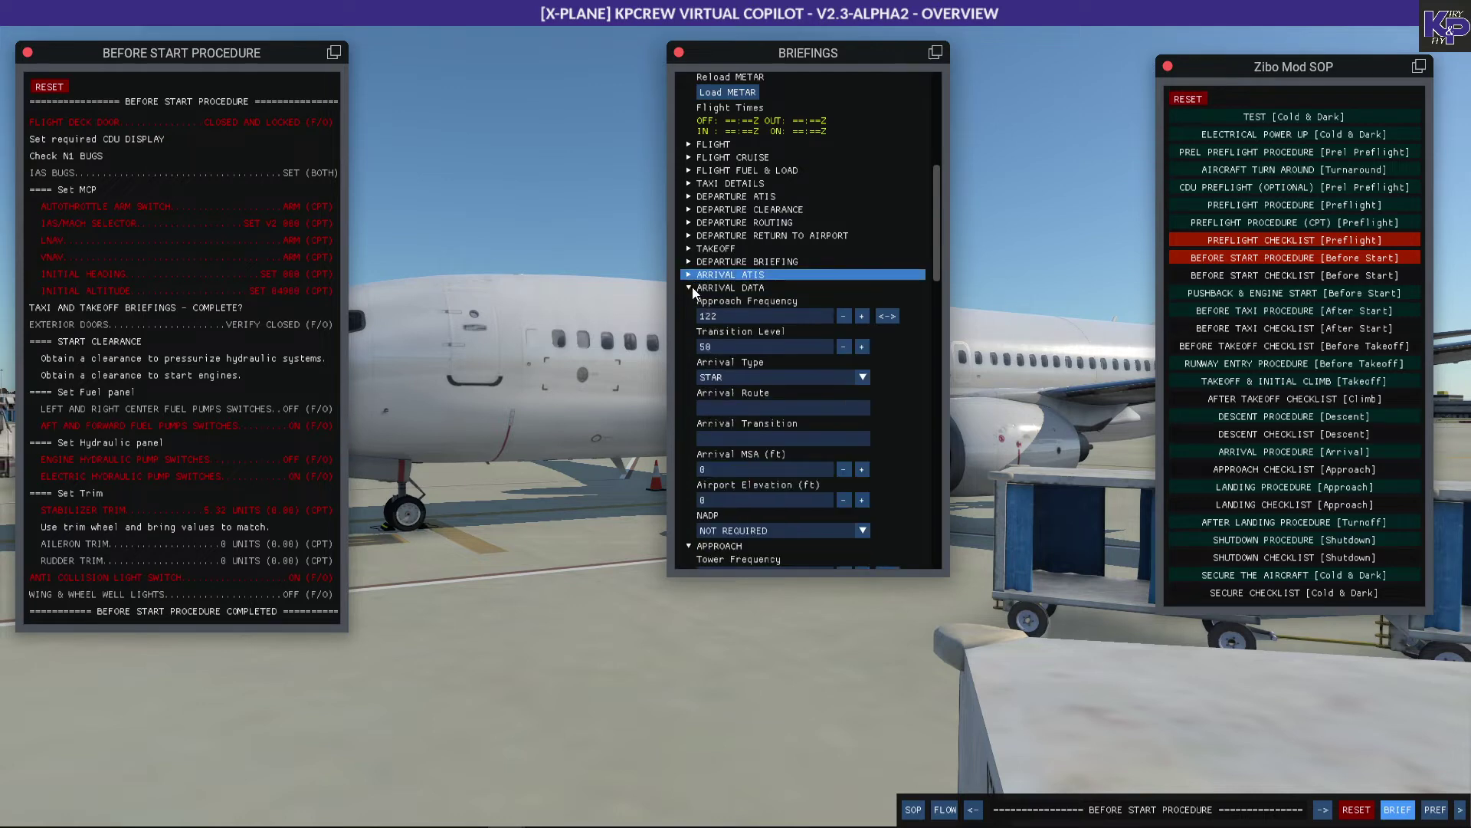
pyautogui.click(691, 288)
pyautogui.click(691, 300)
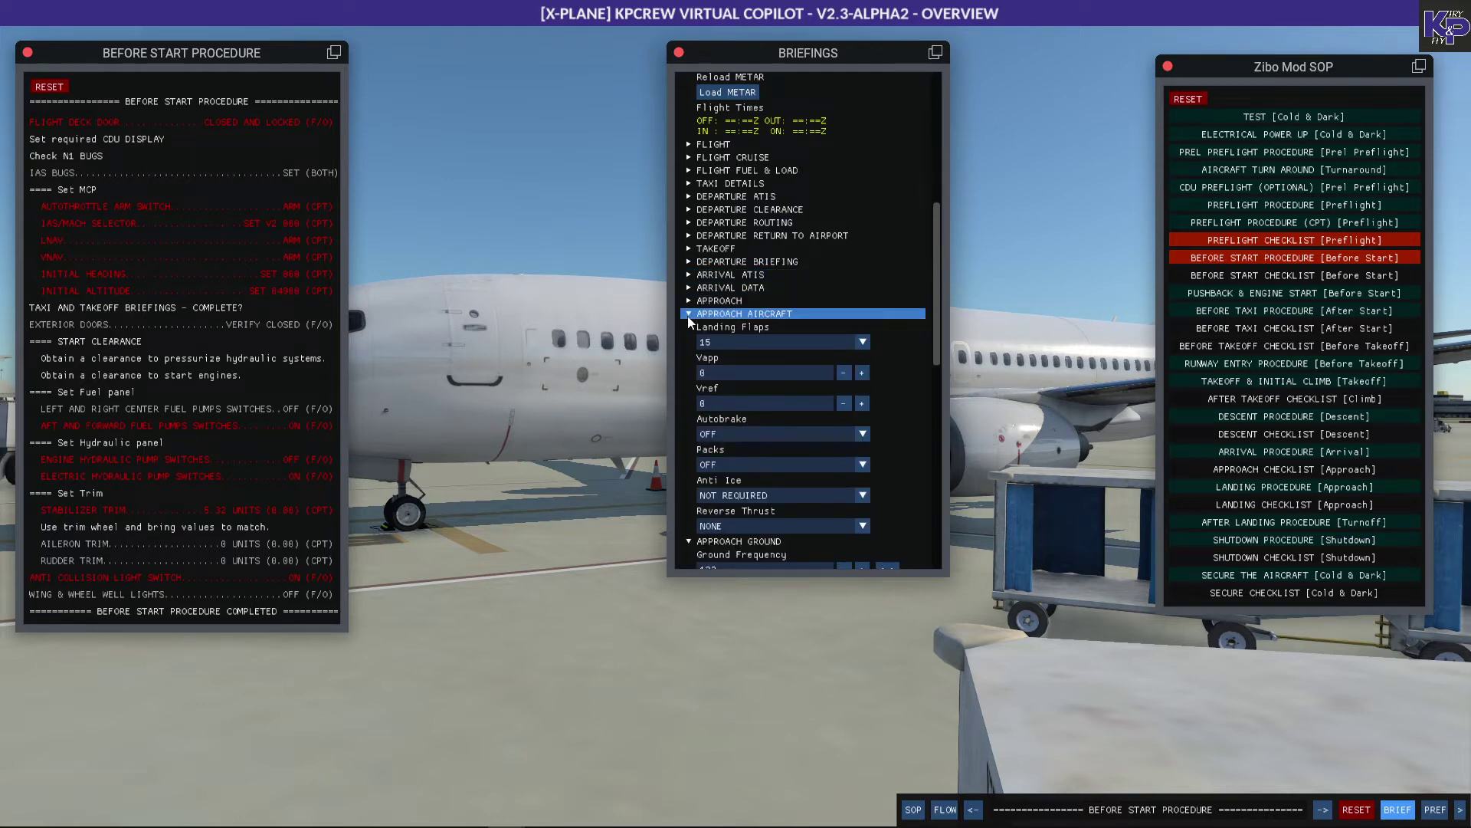
pyautogui.click(687, 314)
pyautogui.click(687, 327)
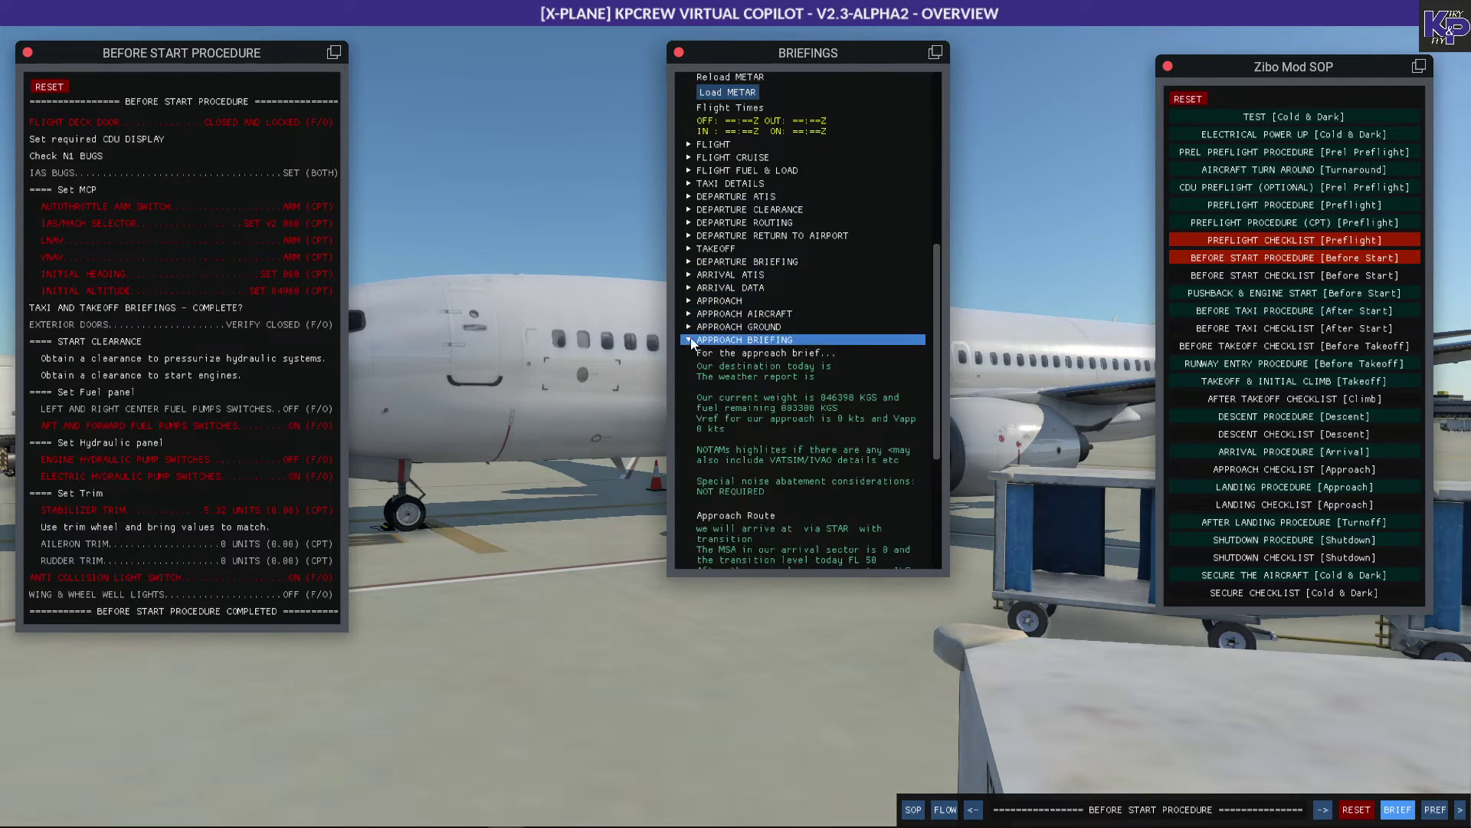
pyautogui.click(688, 340)
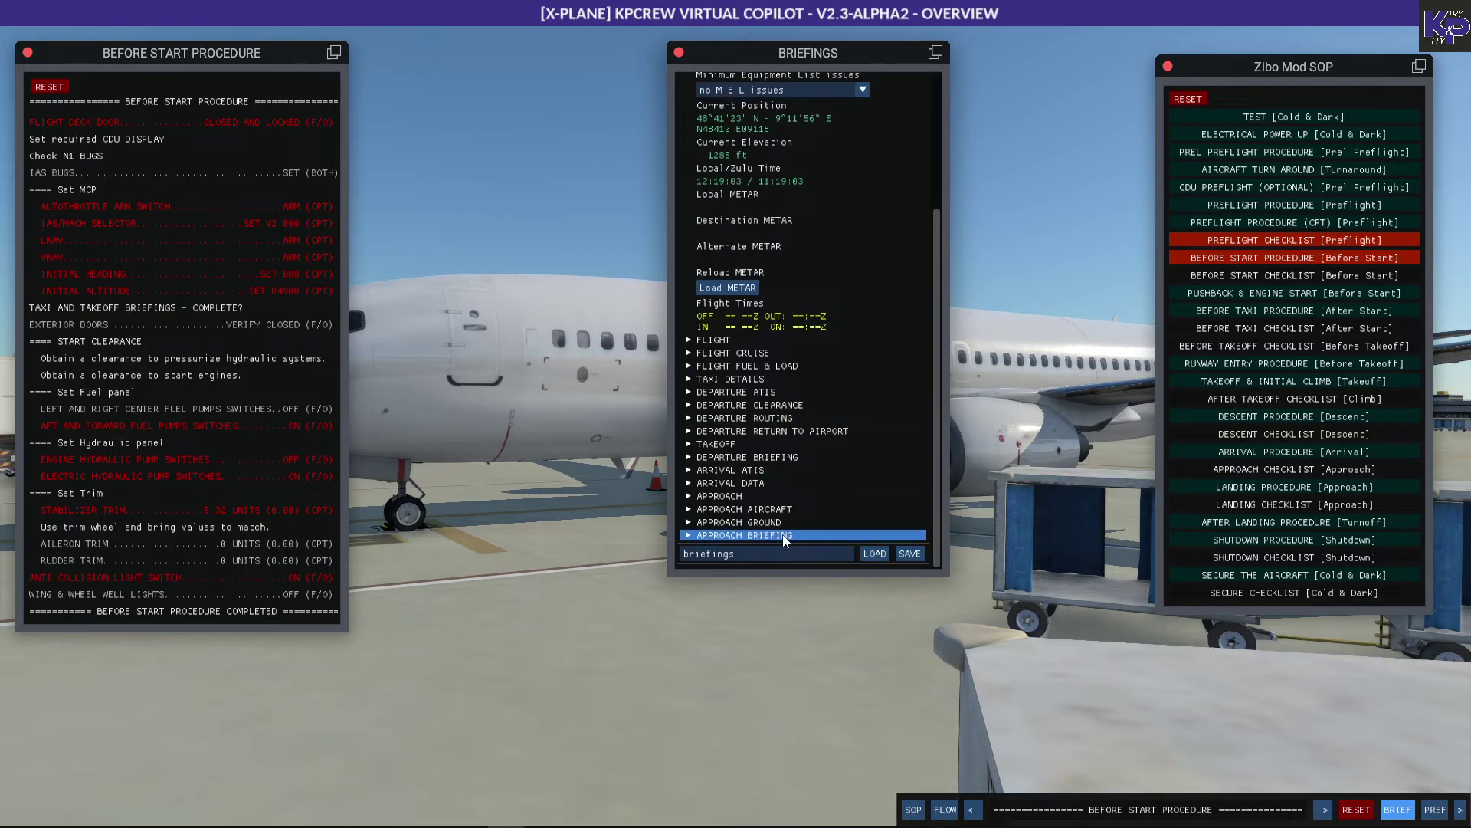
pyautogui.scroll(3, 780, 395)
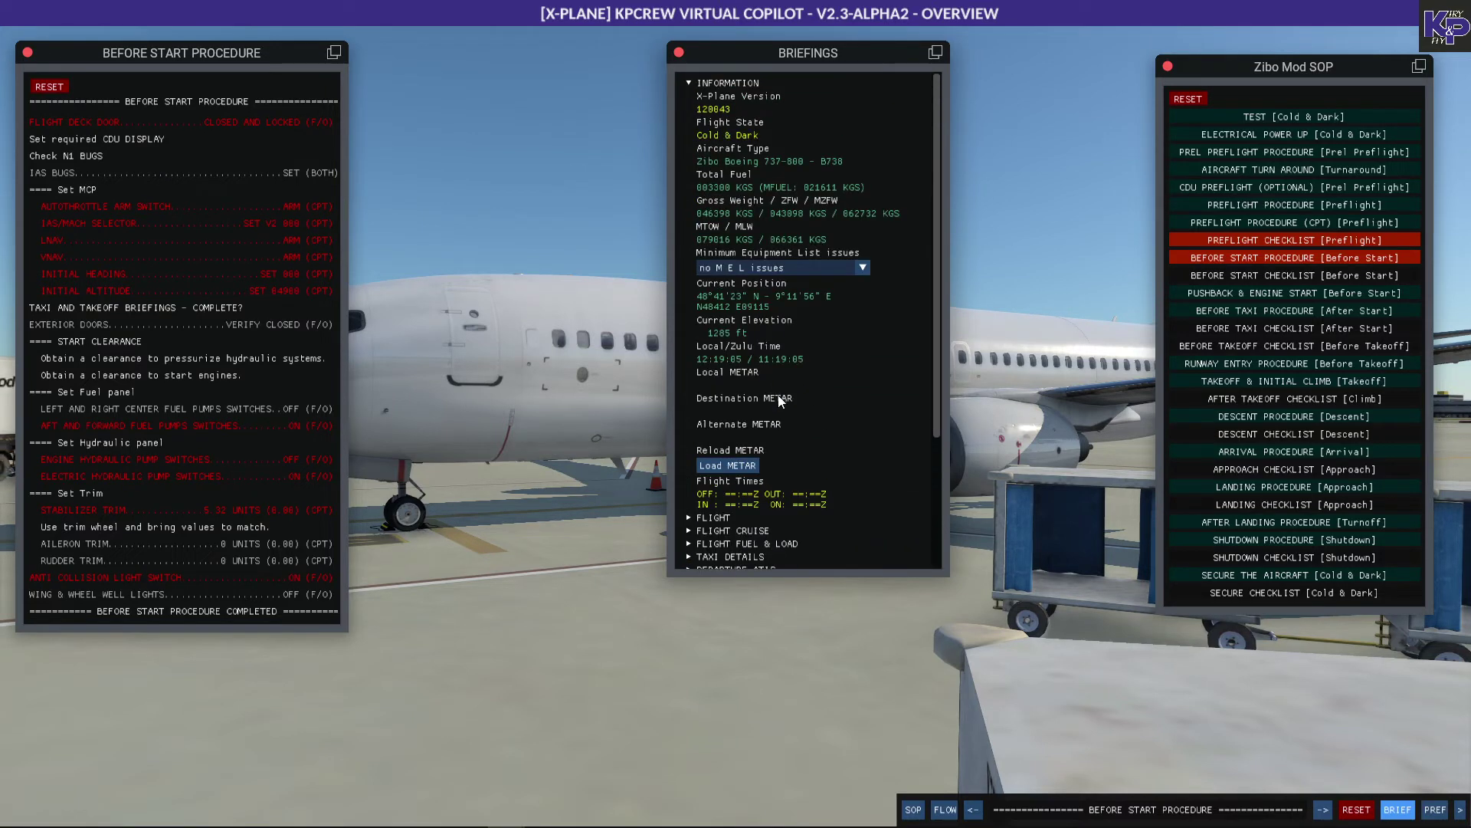
pyautogui.scroll(-3, 781, 400)
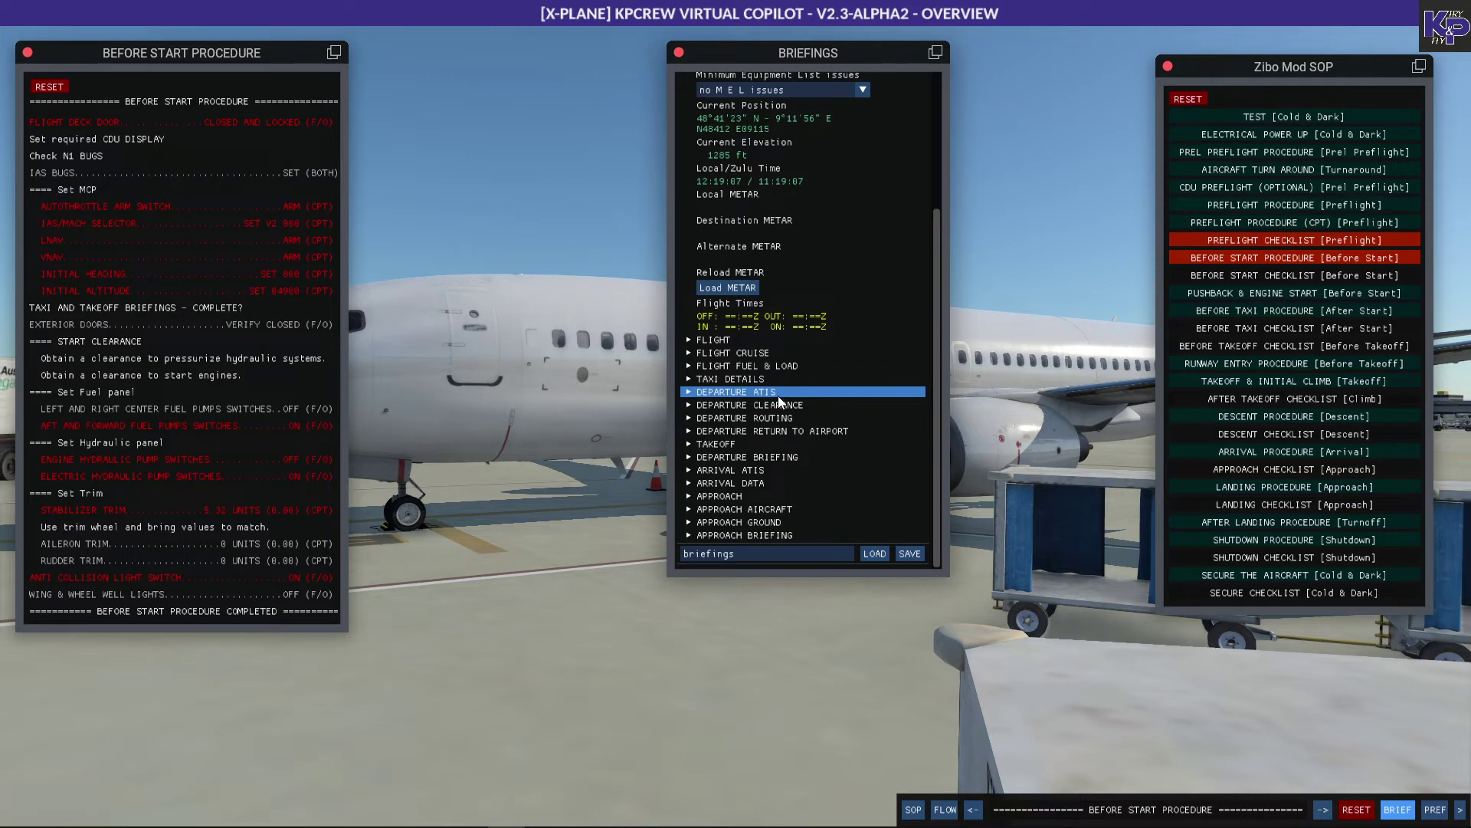